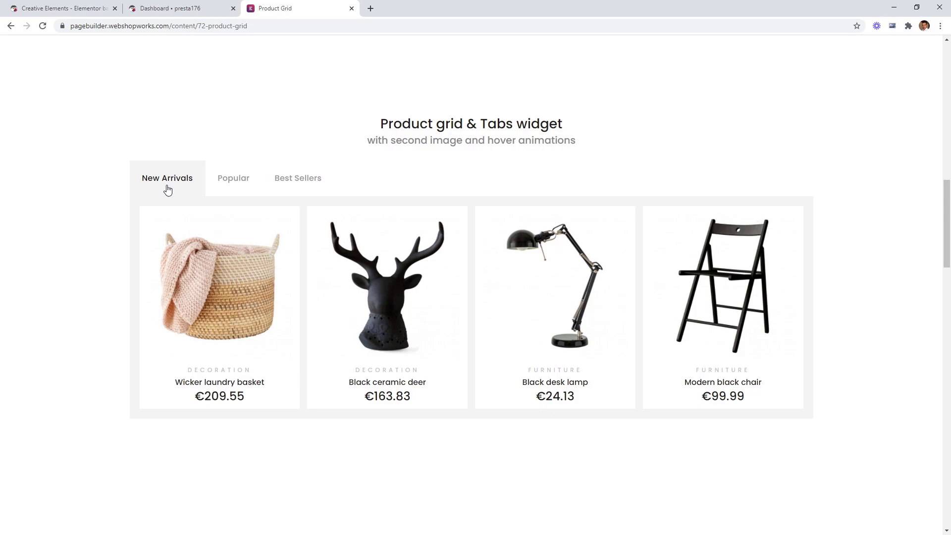
Preview the Popular and Best Sellers product tabs, then the Home appliances and Smart devices category tabs
left_click(234, 190)
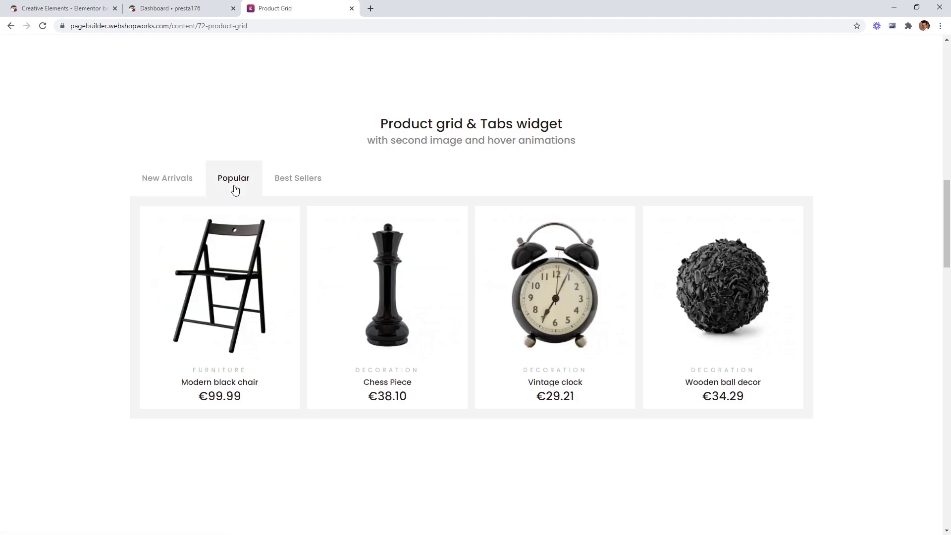
left_click(298, 189)
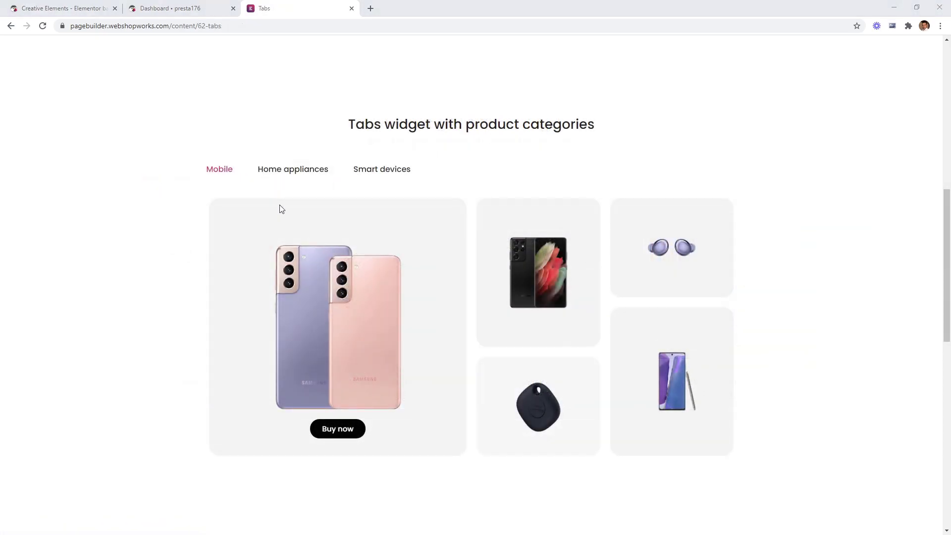
left_click(287, 180)
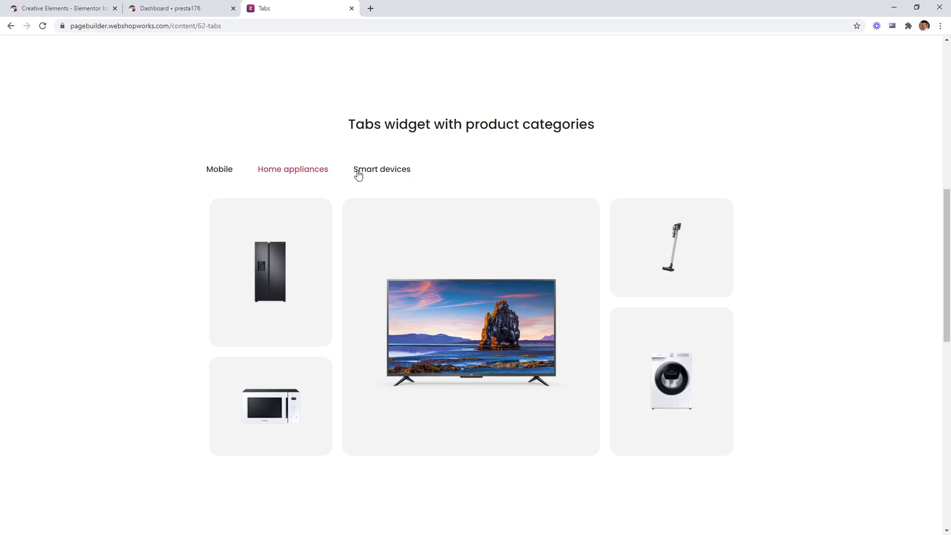
left_click(364, 173)
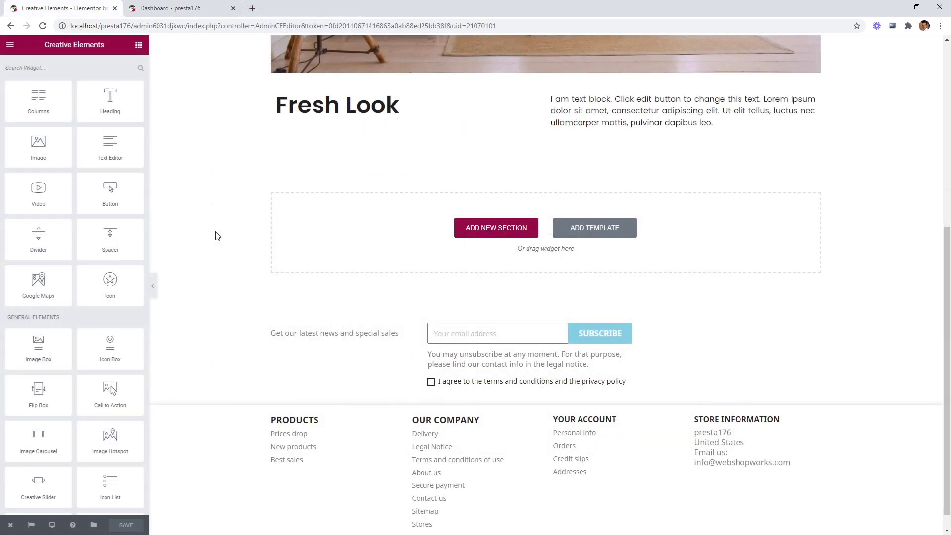
Search 'ta' and place a Tabs widget into the empty section below Fresh Look
left_click(72, 70)
type("ta")
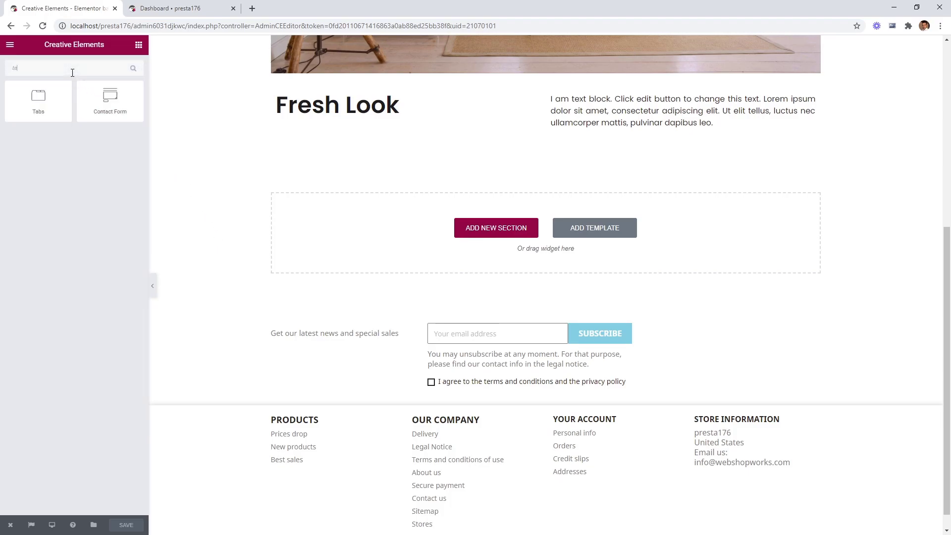
left_click_drag(53, 82, 441, 219)
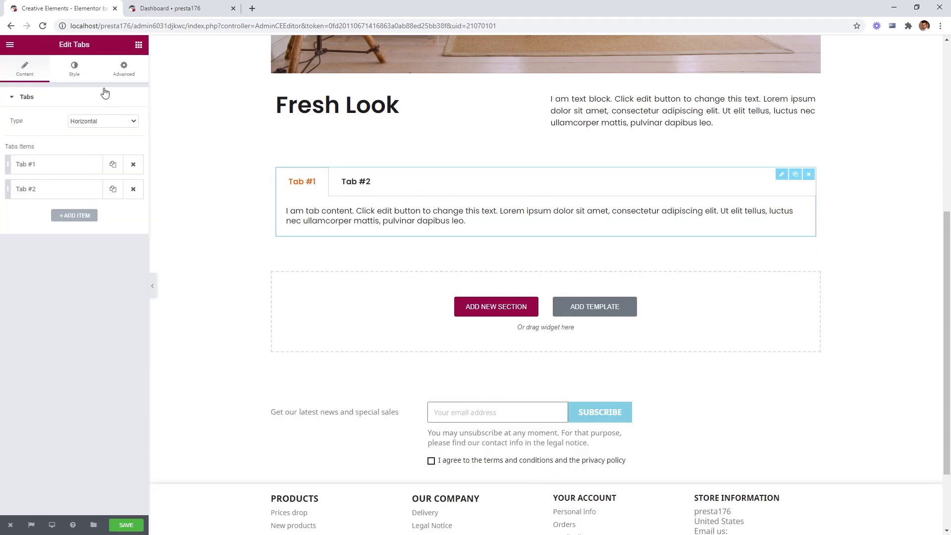
Set the tabs' border width to 0, background to light grey #f4f4f4 and title colour to grey
left_click(90, 78)
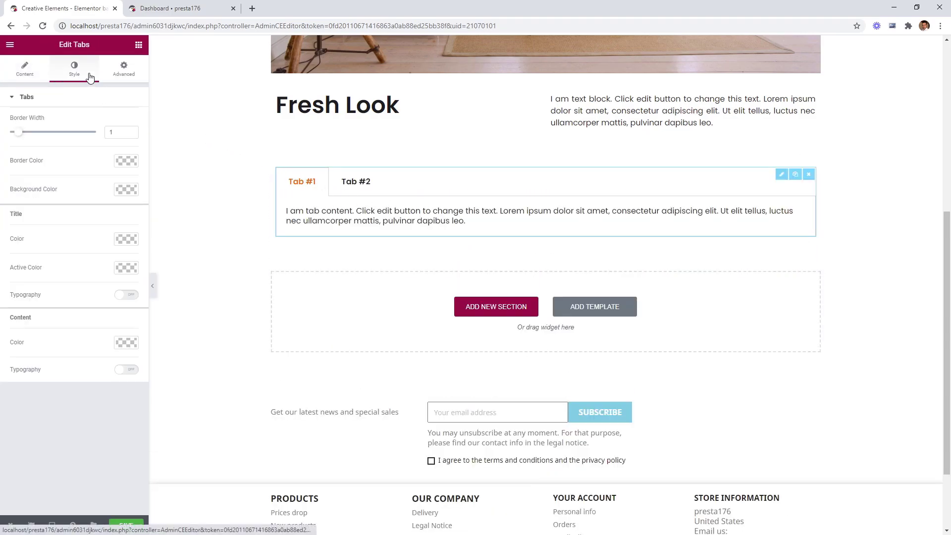
left_click(131, 134)
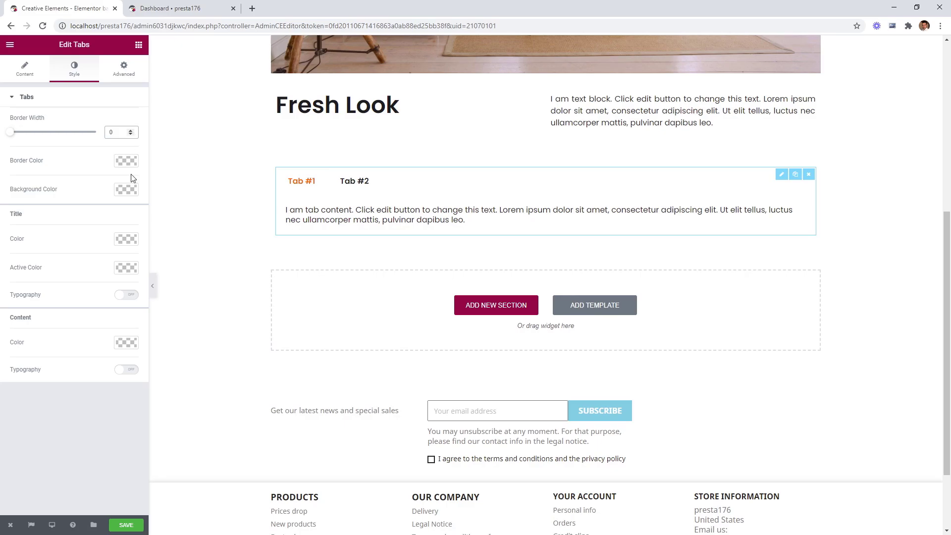
left_click(128, 190)
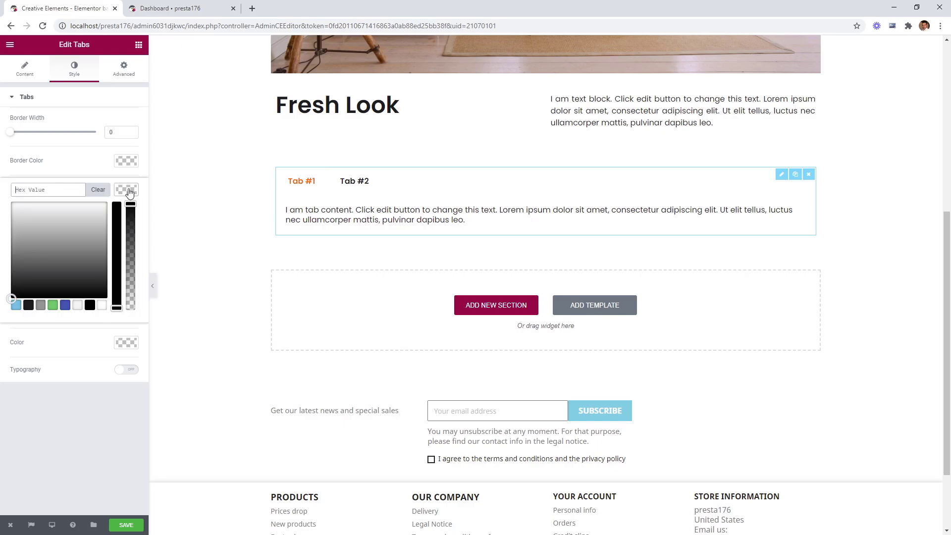
left_click(77, 305)
left_click(131, 197)
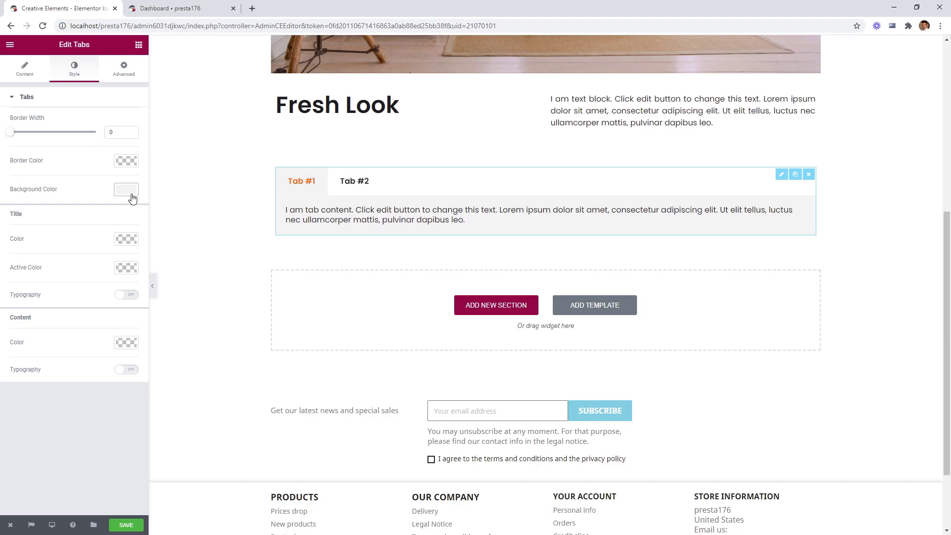
left_click(128, 239)
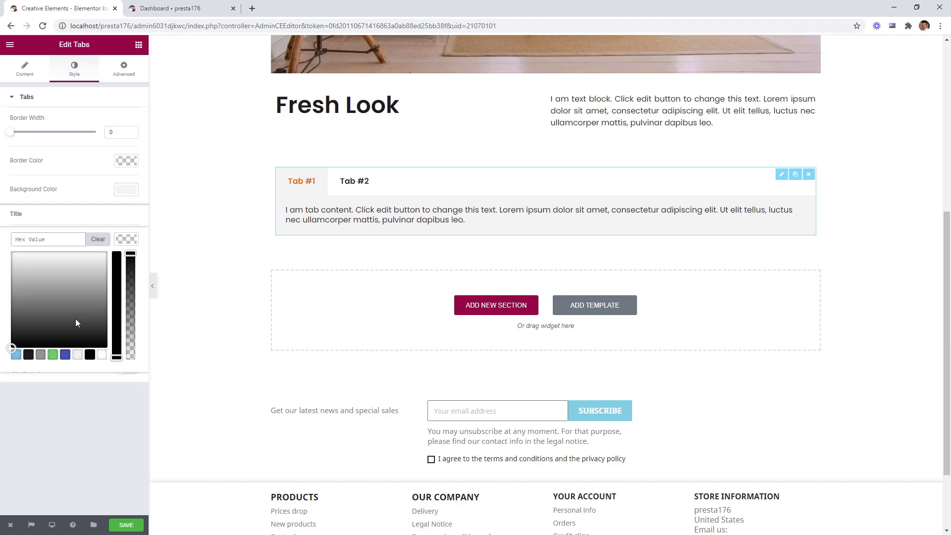
left_click(41, 354)
left_click(120, 241)
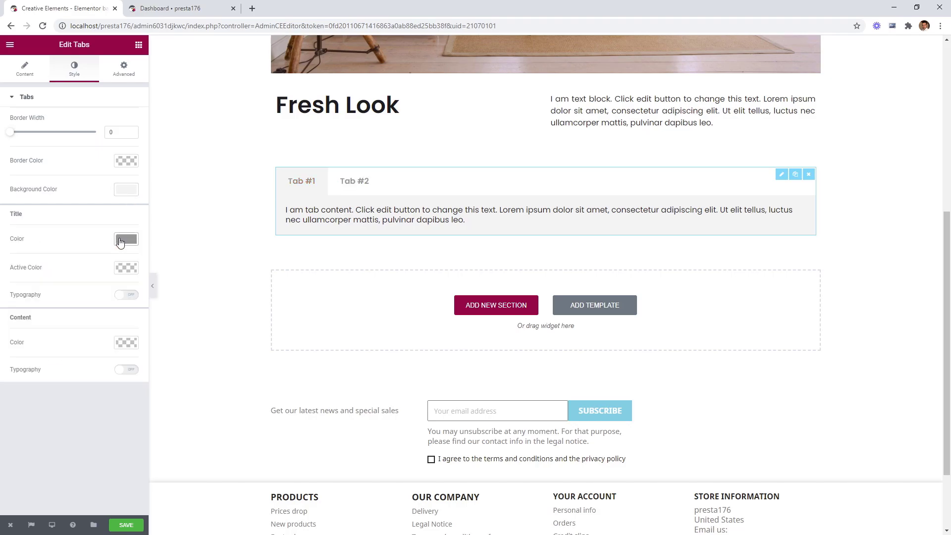
Make the active tab title dark #1d1d1f and preview both tabs
left_click(125, 267)
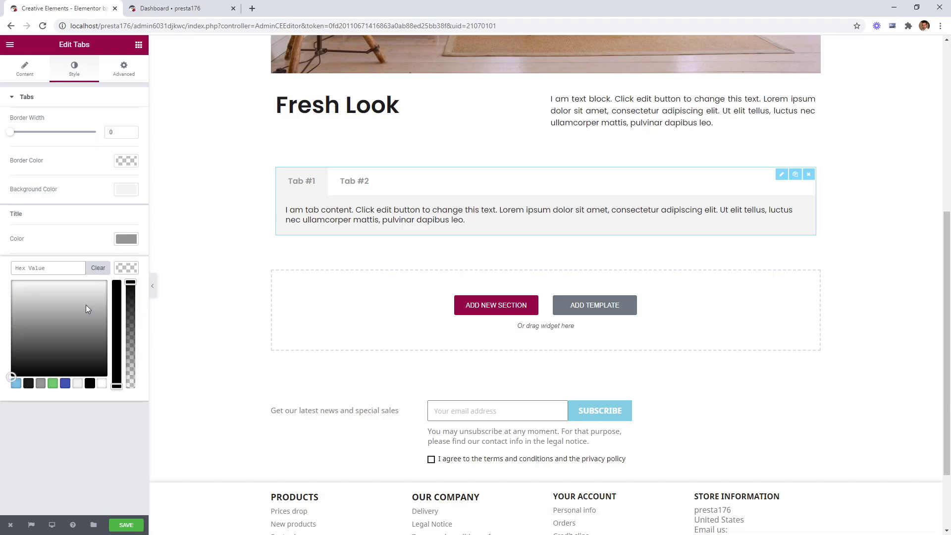
left_click(29, 384)
left_click(126, 268)
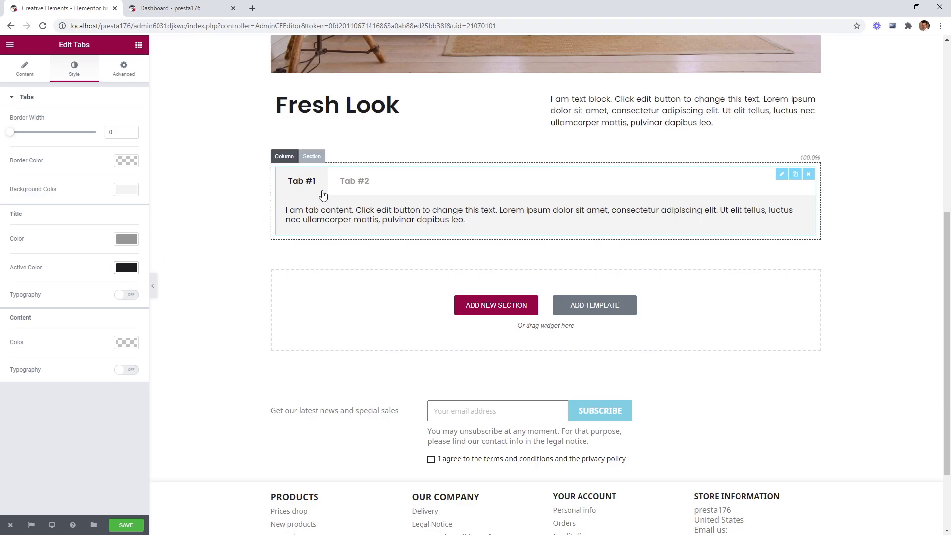
left_click(365, 184)
left_click(314, 185)
Retitle Tab #1 as 'New Arrivals' and Tab #2 as 'Popular'
left_click(25, 75)
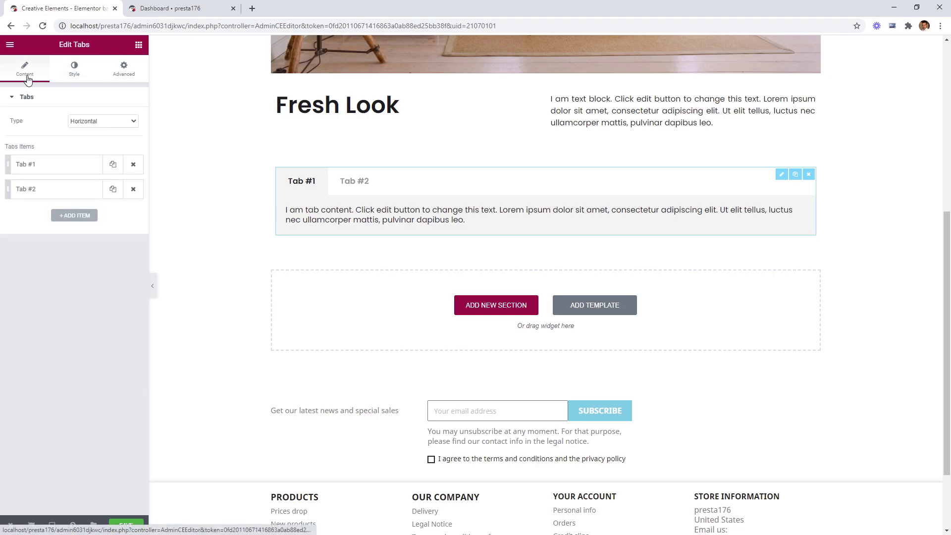
left_click(64, 169)
triple_click(60, 198)
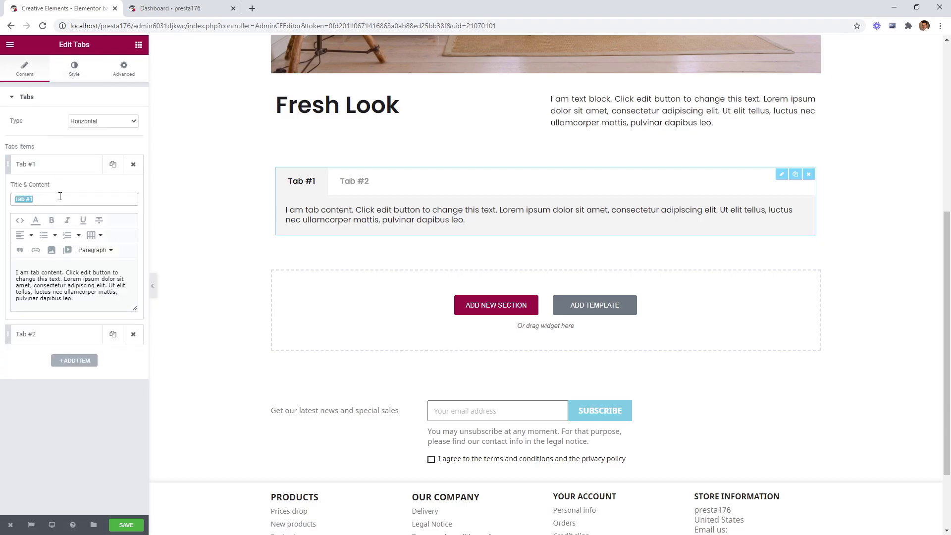
type("New Arrivals")
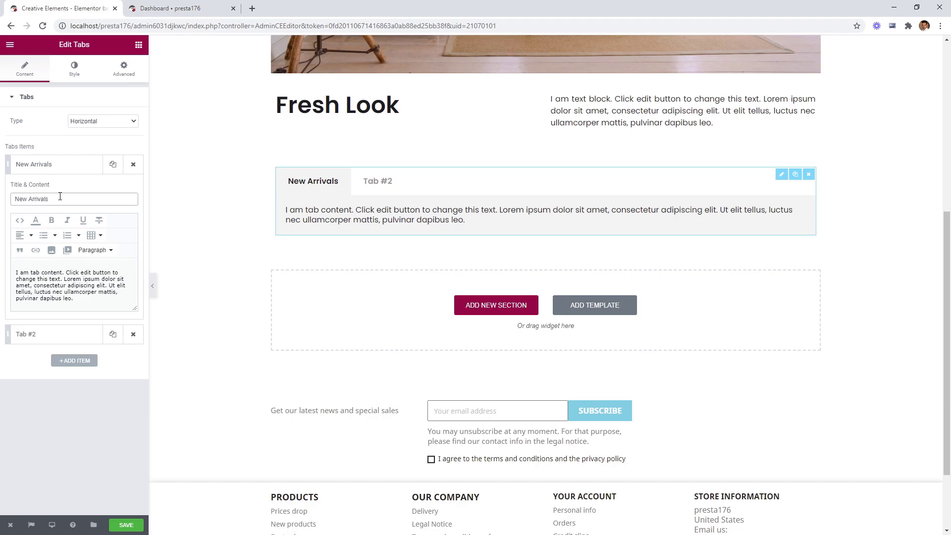
left_click(70, 334)
double_click(53, 225)
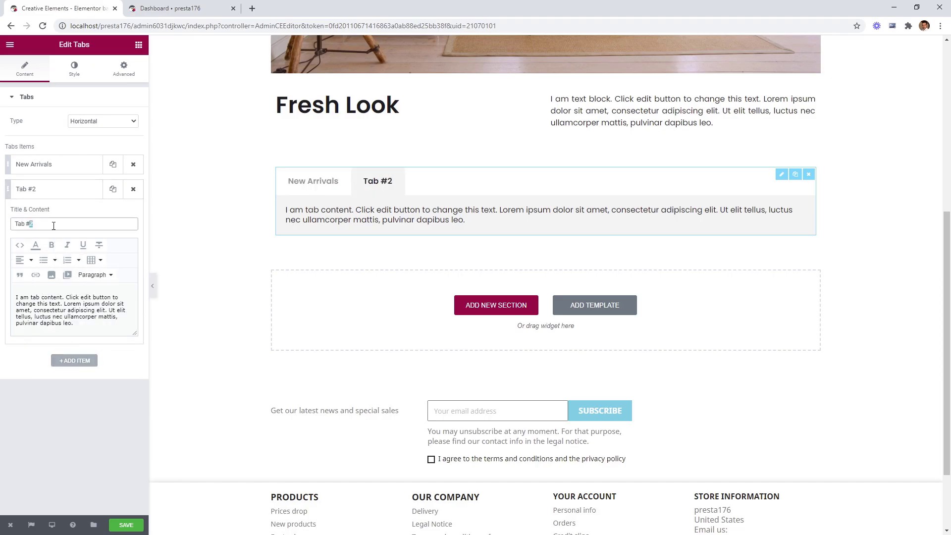
type("Popular")
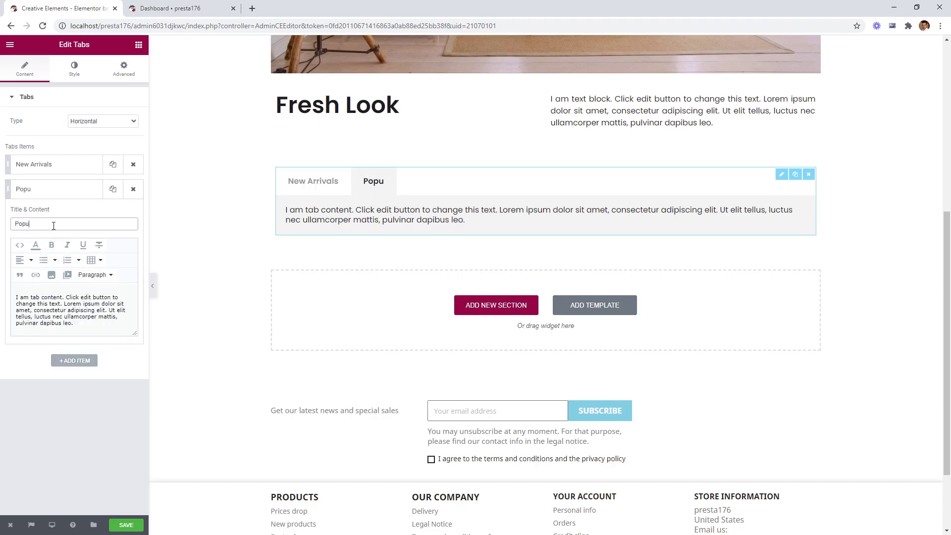
Add a third tab titled 'Best Sellers' and preview all three tabs
left_click(69, 362)
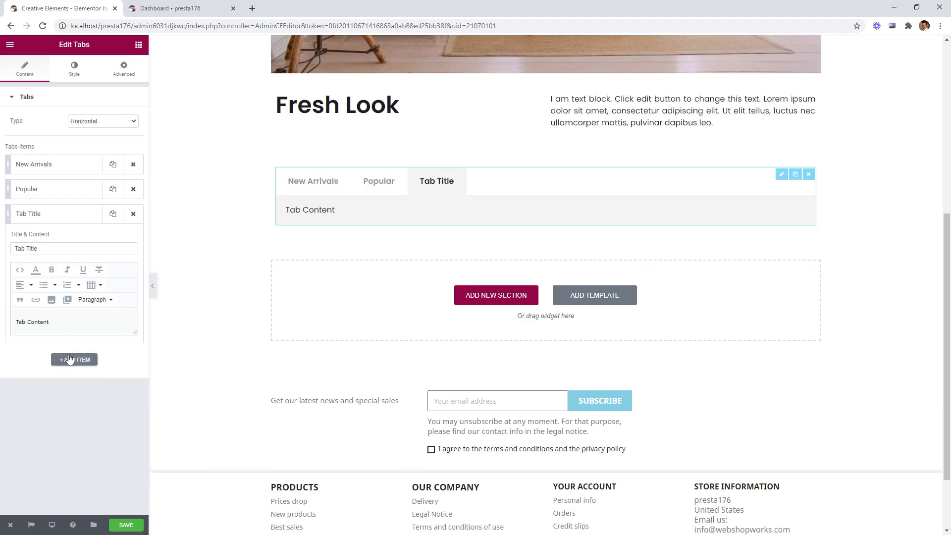
left_click(62, 247)
type("Best Sellers")
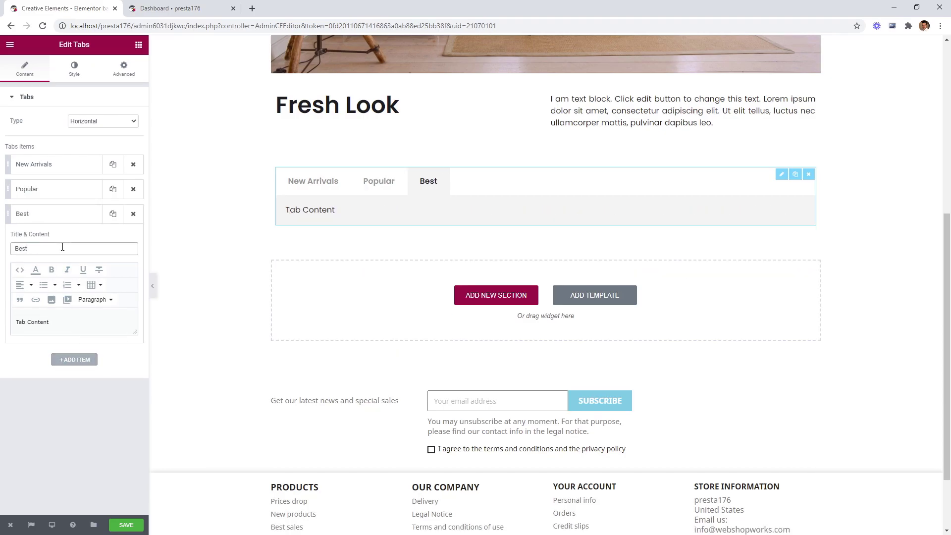
left_click(331, 187)
left_click(380, 184)
left_click(449, 185)
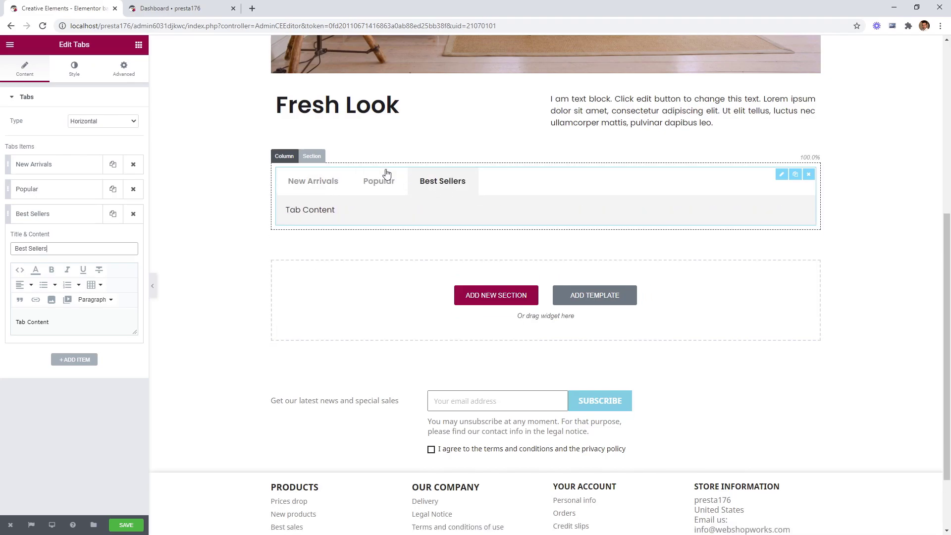
Search 'produ' and drop a Product Grid widget into the section below the tabs
left_click(139, 46)
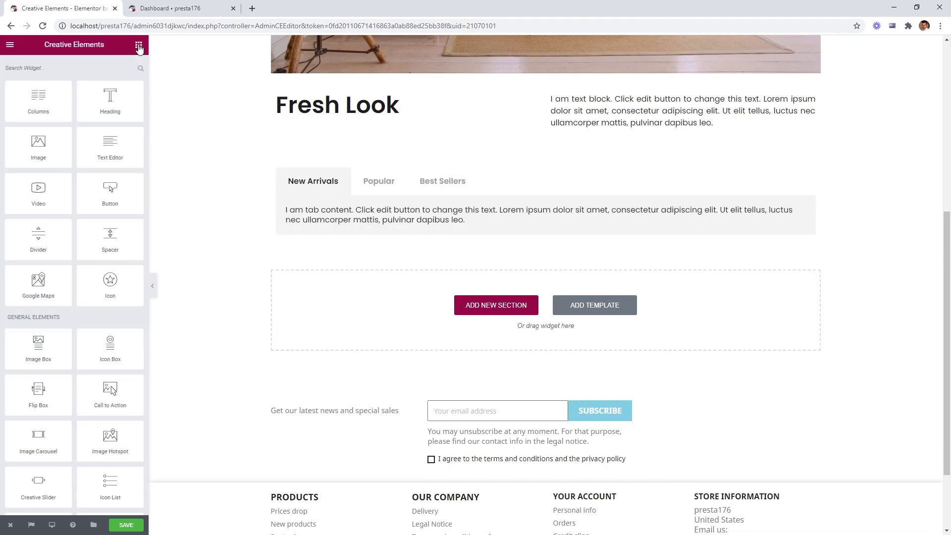
left_click(41, 66)
type("produ")
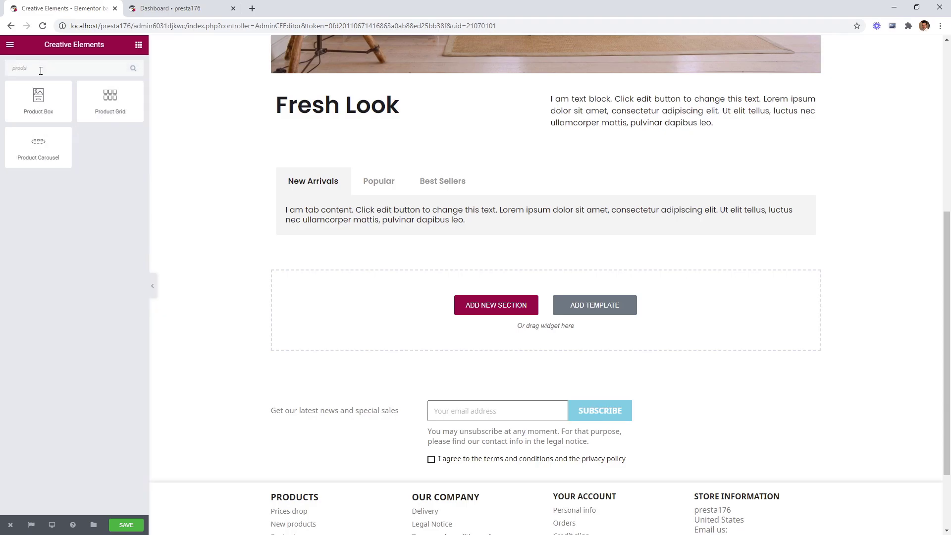
left_click_drag(120, 100, 475, 316)
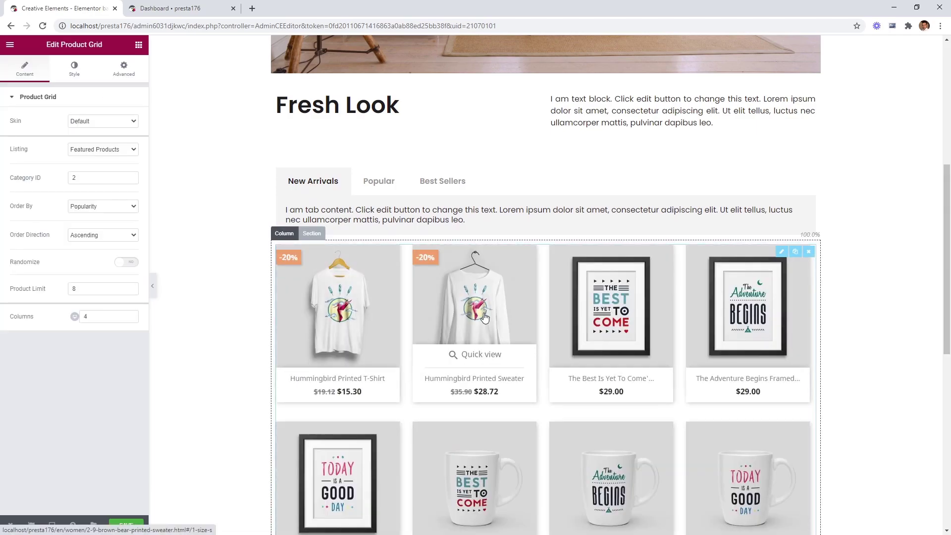
Switch the product grid to the Custom skin with a product limit of 4
left_click(112, 121)
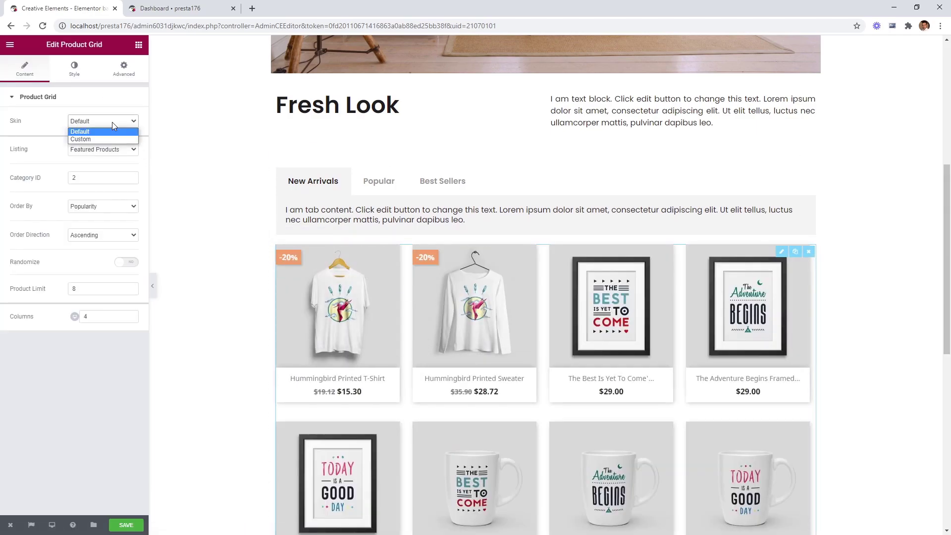
left_click(104, 140)
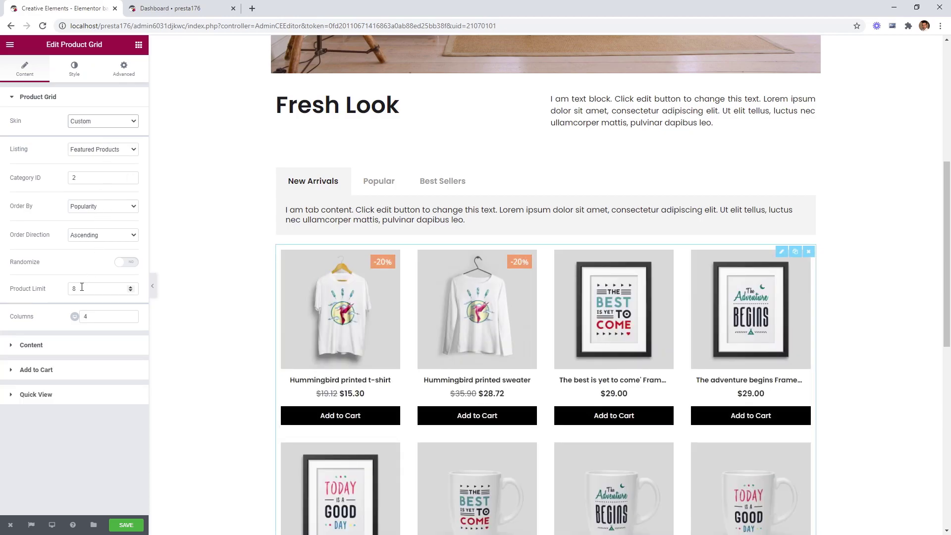
left_click_drag(82, 288, 70, 286)
type("4")
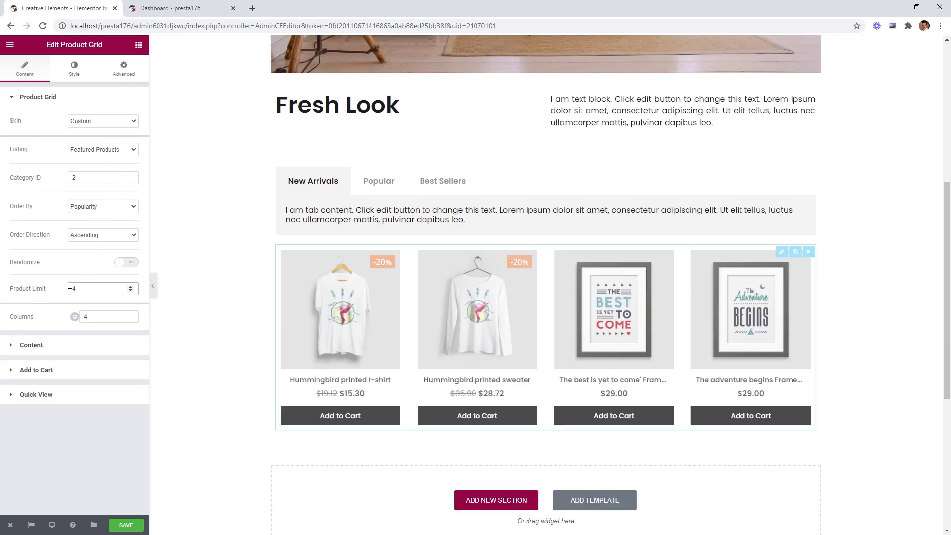
left_click(99, 151)
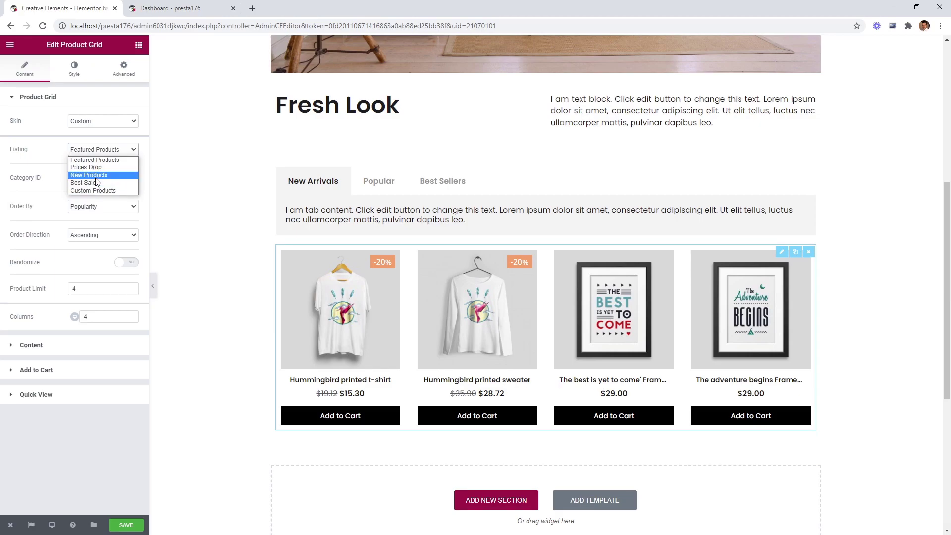
List New Products in the grid and turn off the Add to Cart buttons
left_click(97, 176)
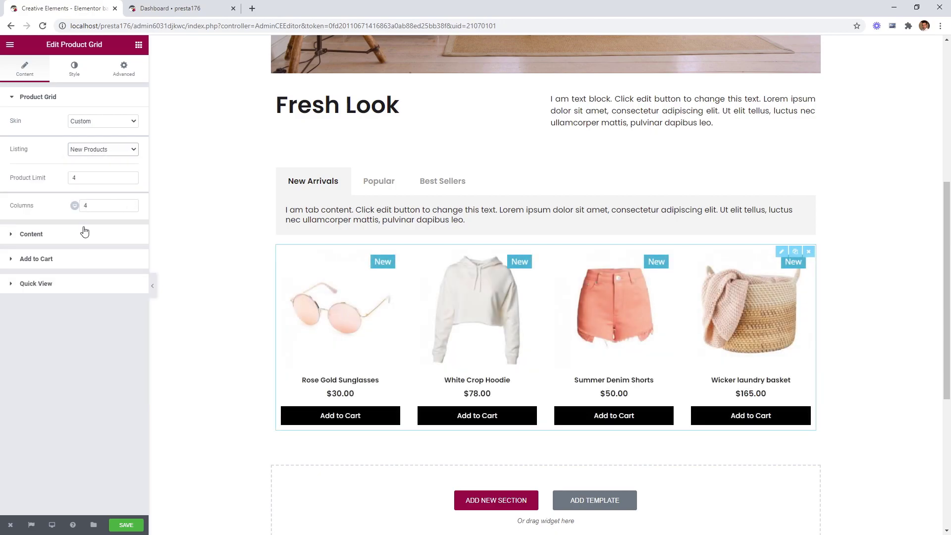
left_click(84, 232)
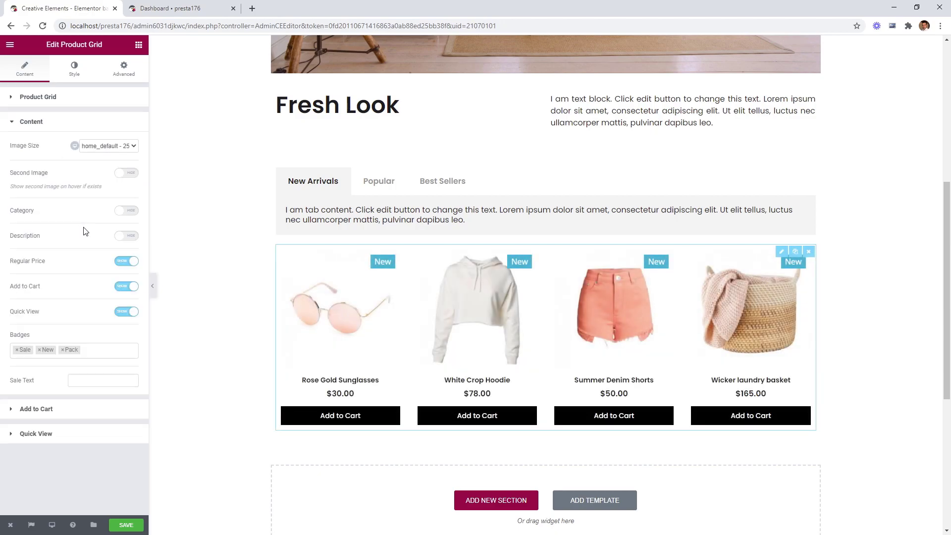
left_click(128, 291)
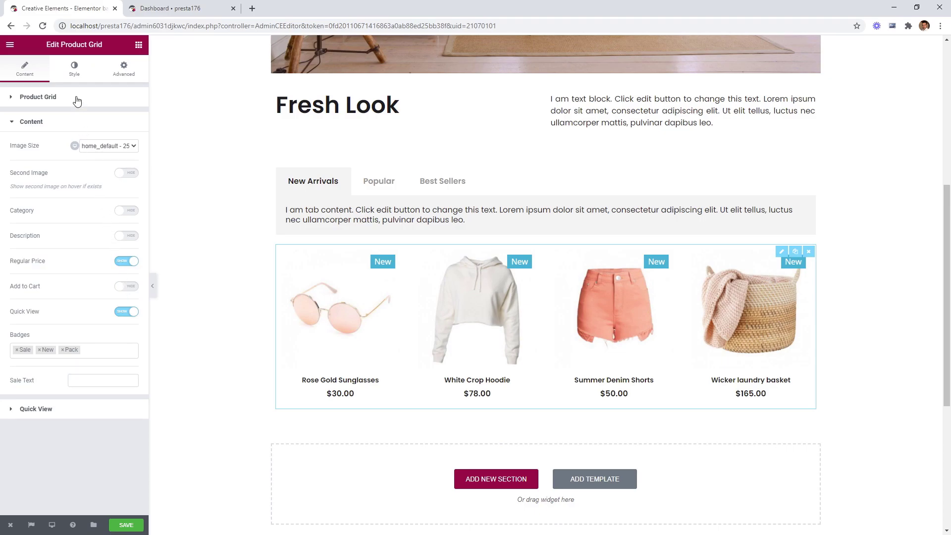
Set the product image hover animation to Grow
left_click(74, 70)
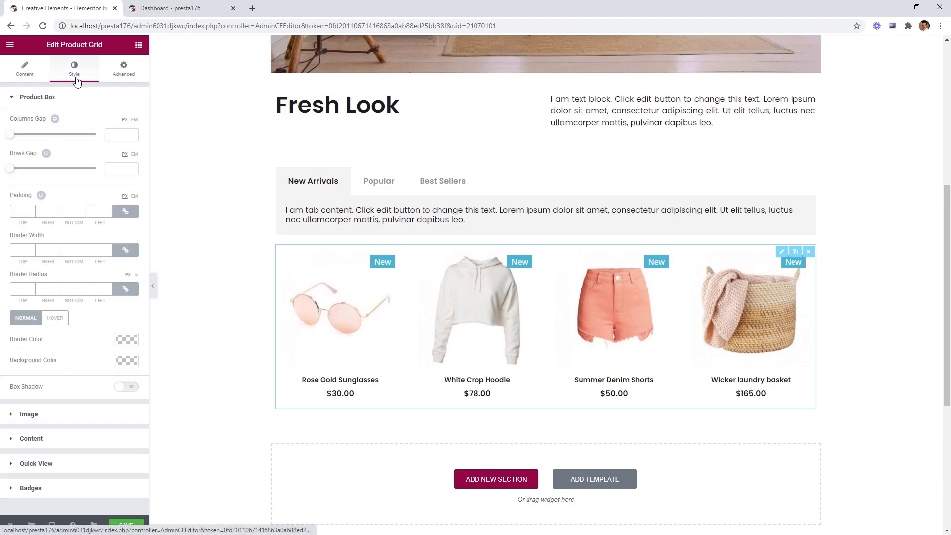
left_click(39, 413)
left_click(101, 145)
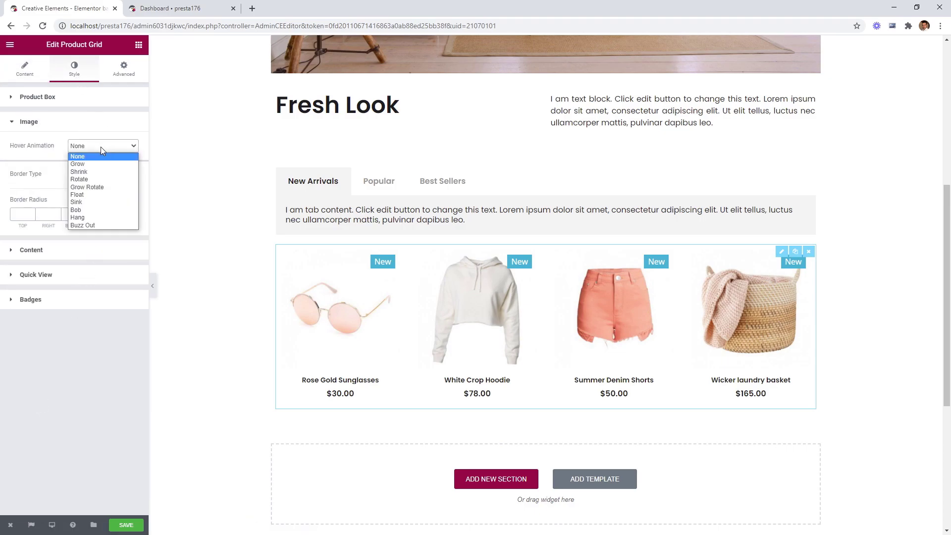
left_click(98, 165)
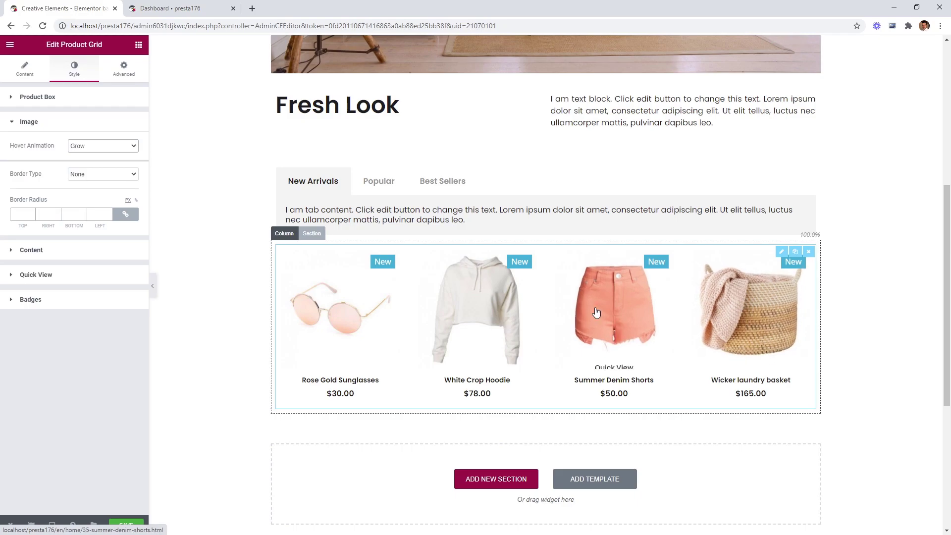
Set the grid section's Columns Gap to No Gap
left_click(312, 234)
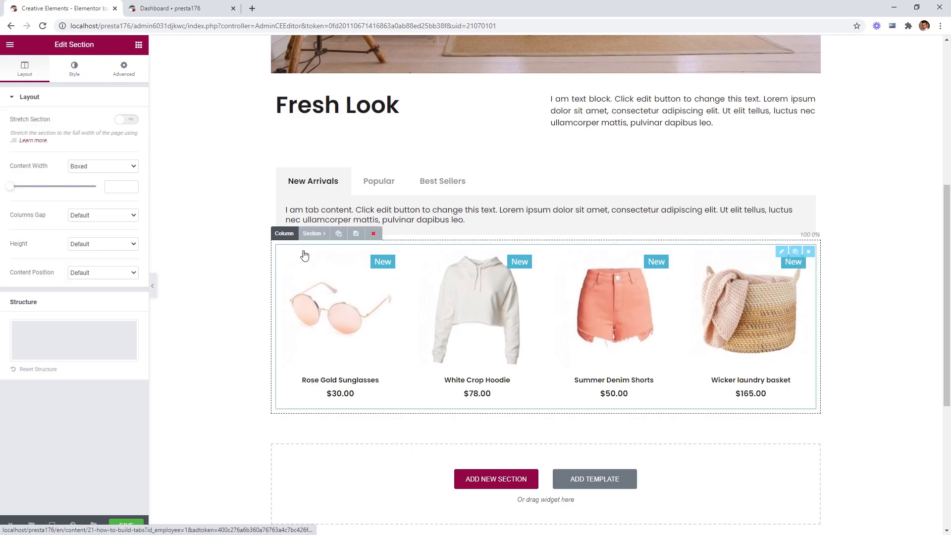
left_click(108, 217)
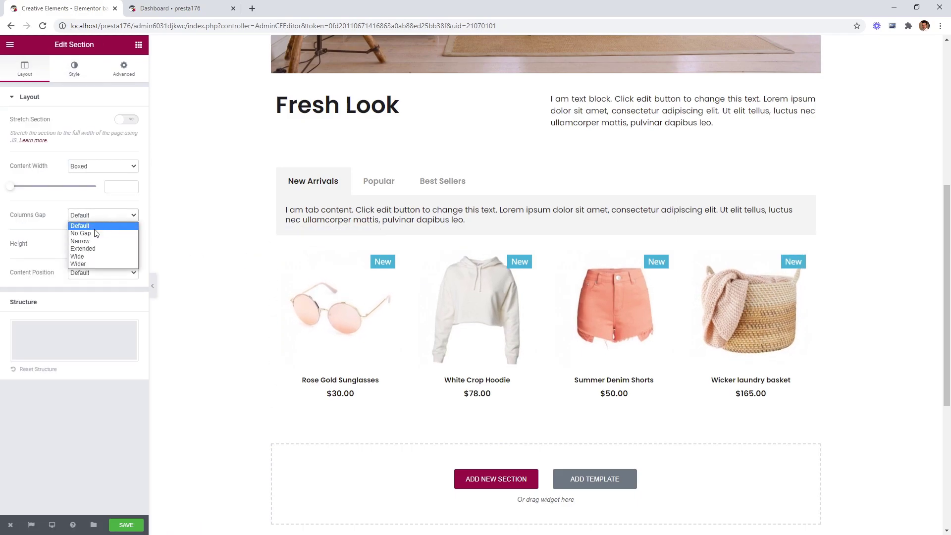
left_click(94, 233)
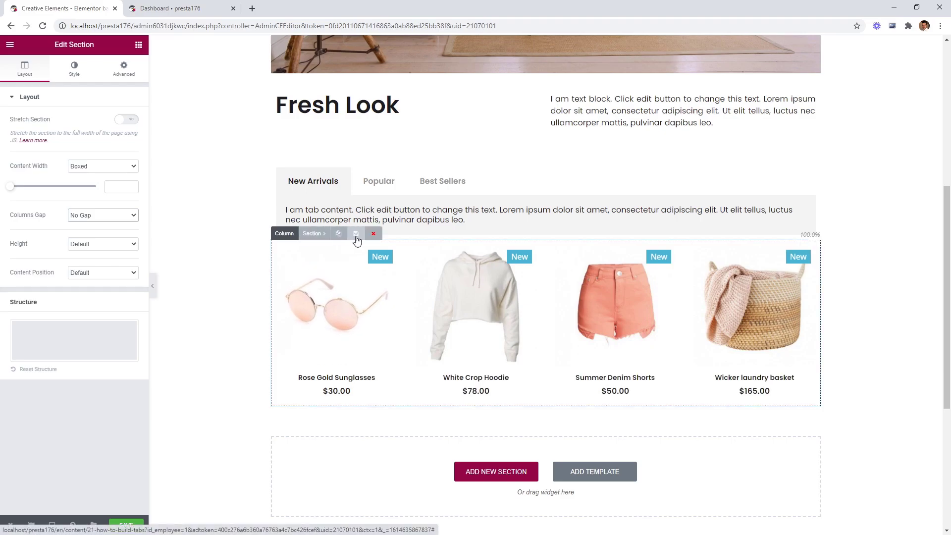
Save the section to the library as template '#1 New arrivals'
left_click(356, 234)
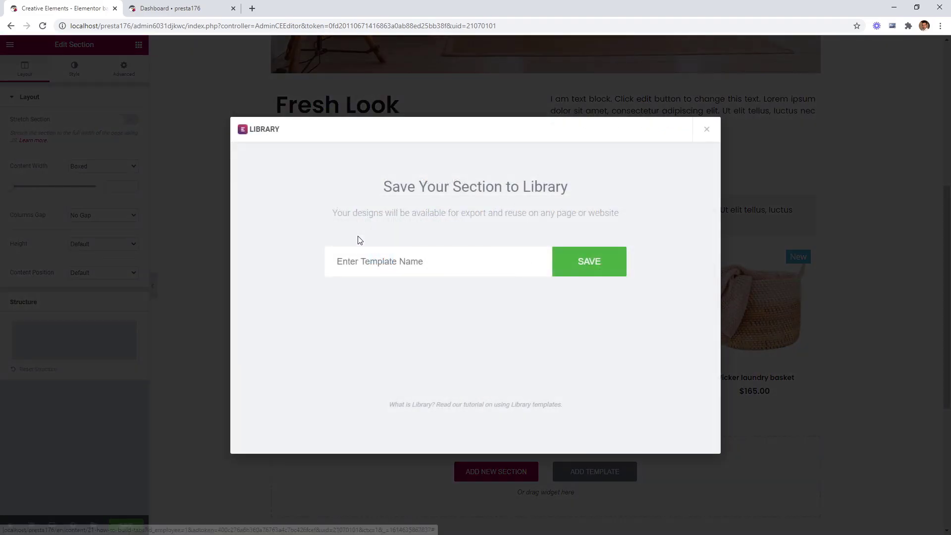
left_click(354, 266)
type("#1 New arrivals")
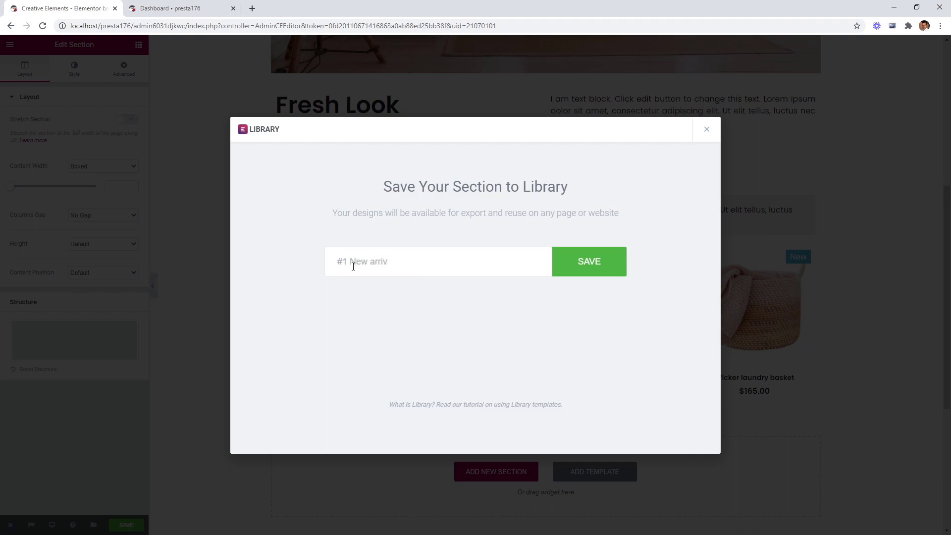
left_click(610, 262)
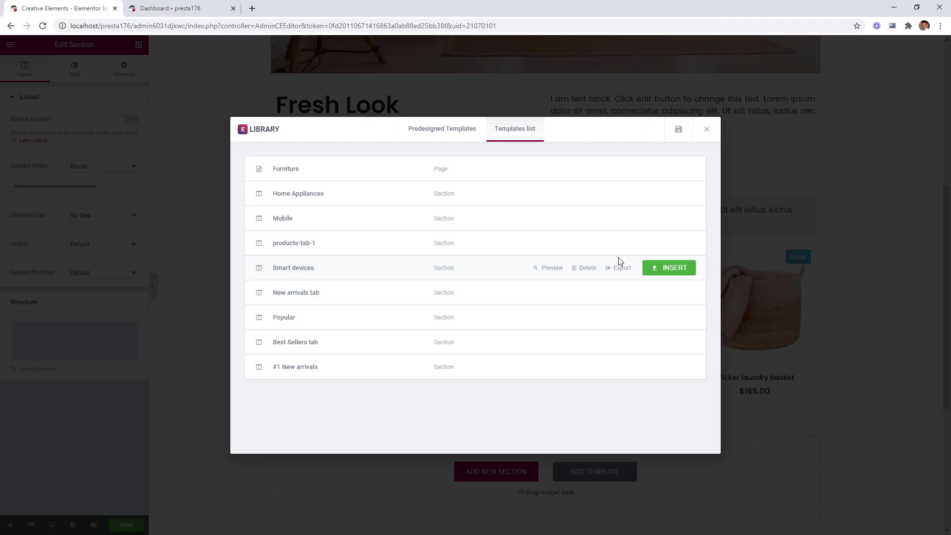
left_click(708, 131)
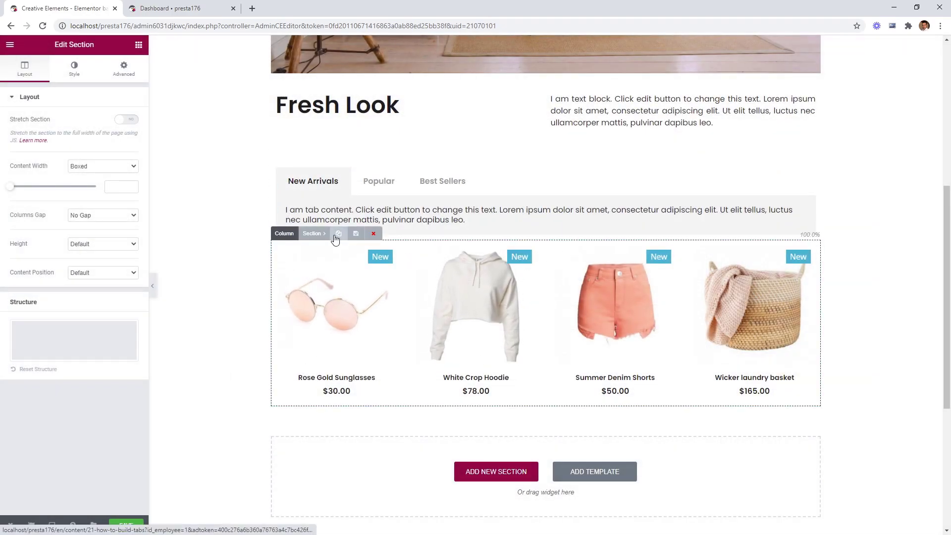
Duplicate the grid and make the copy list Featured Products from category ID 12
left_click(338, 234)
scroll(347, 278, "down", 3)
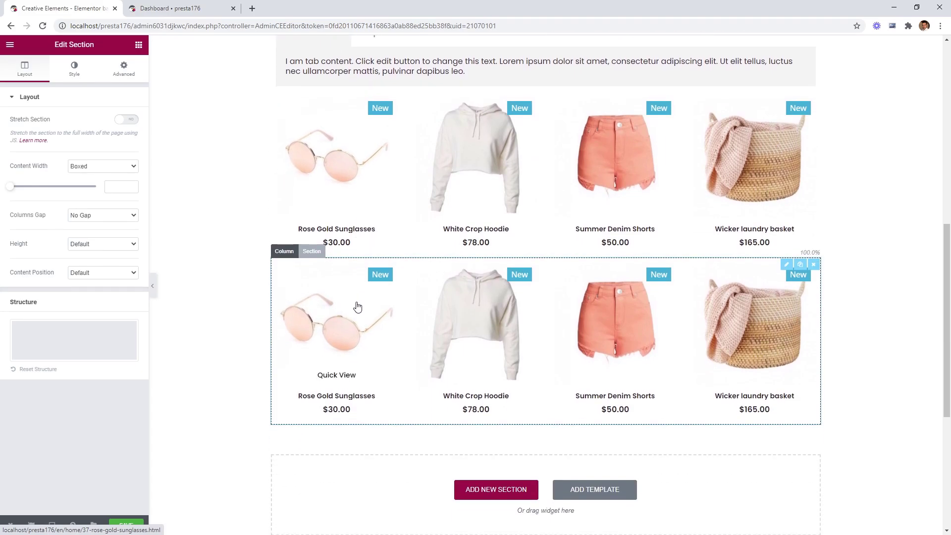
left_click(357, 306)
left_click(119, 151)
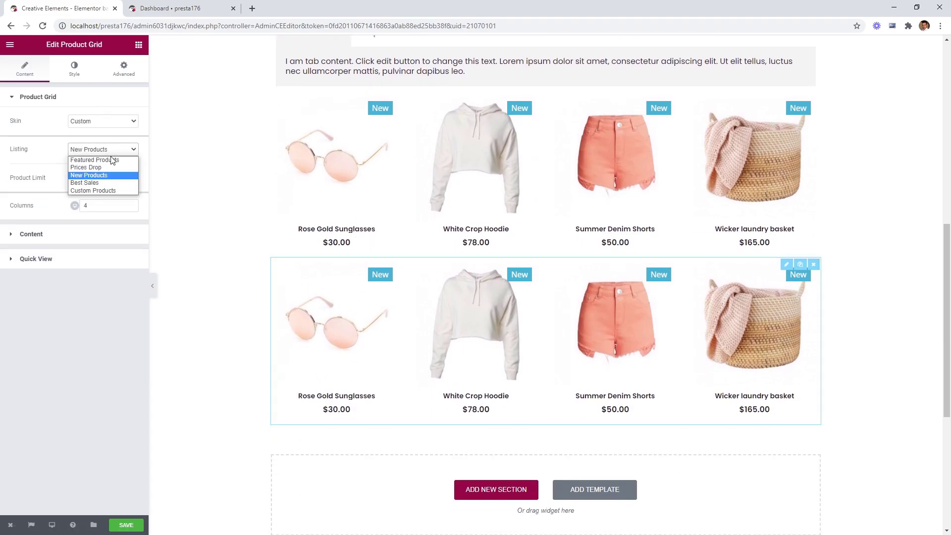
left_click(94, 160)
left_click(74, 175)
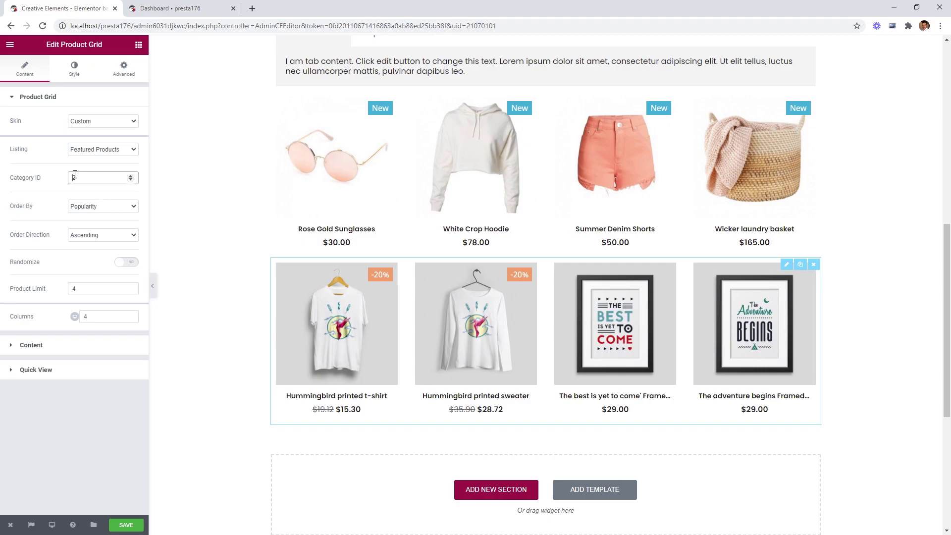
key("BackSpace")
type("8")
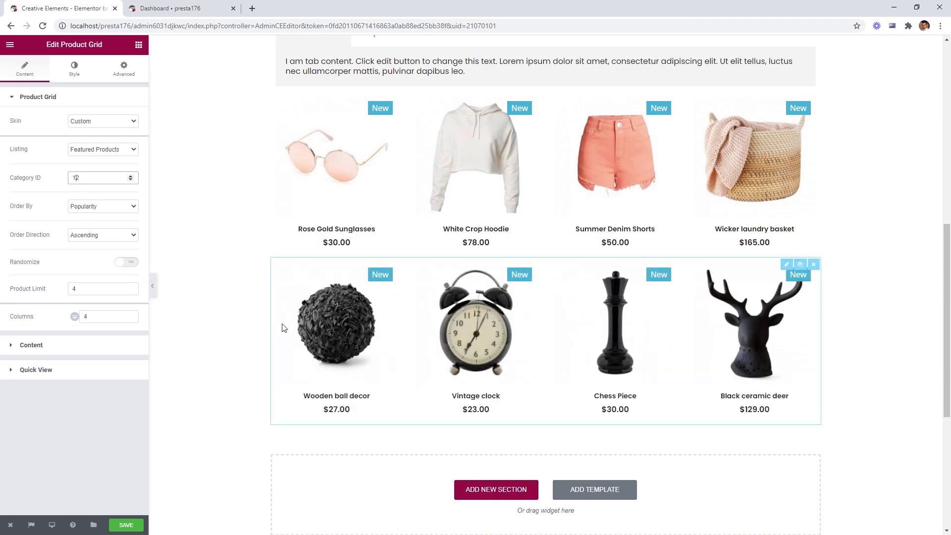
Save the second grid's section to the library as template '#2 Popular'
left_click(305, 252)
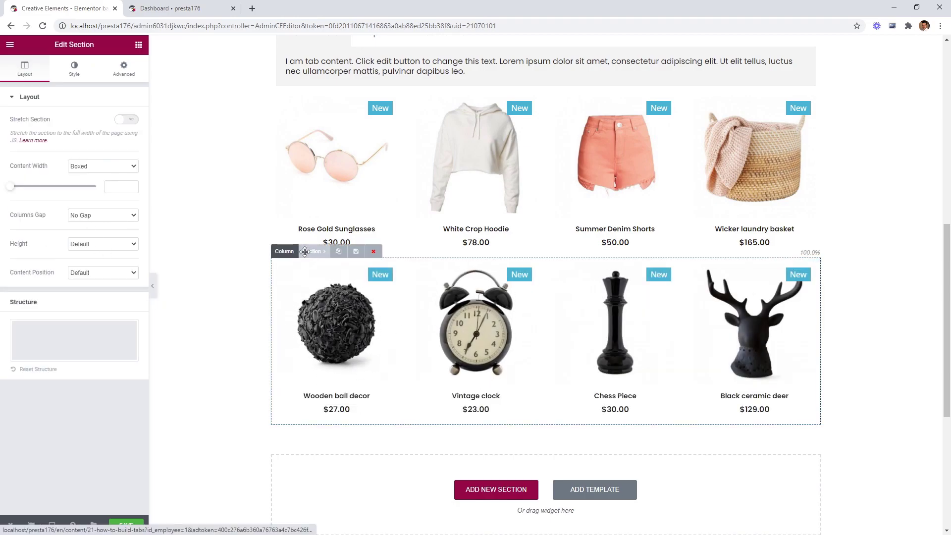
left_click(356, 251)
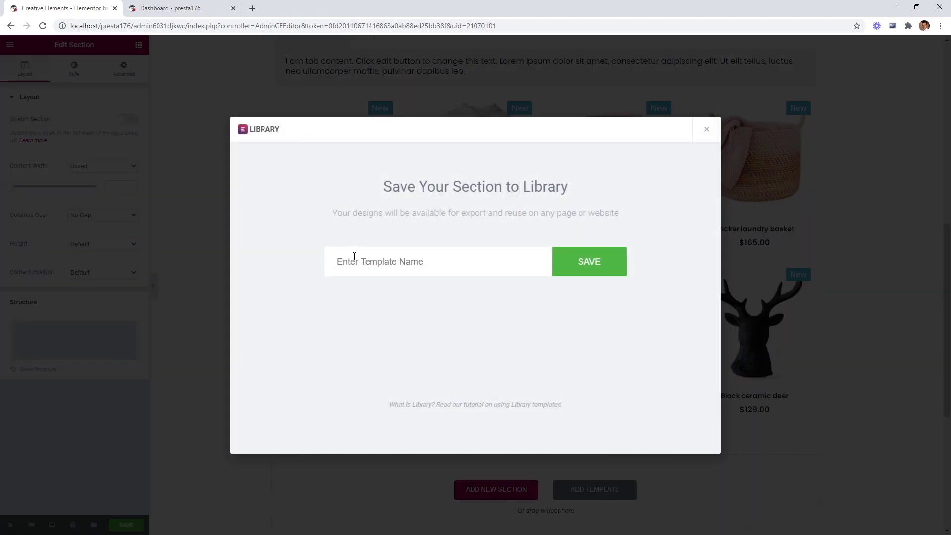
type("#2 Popular")
left_click(619, 266)
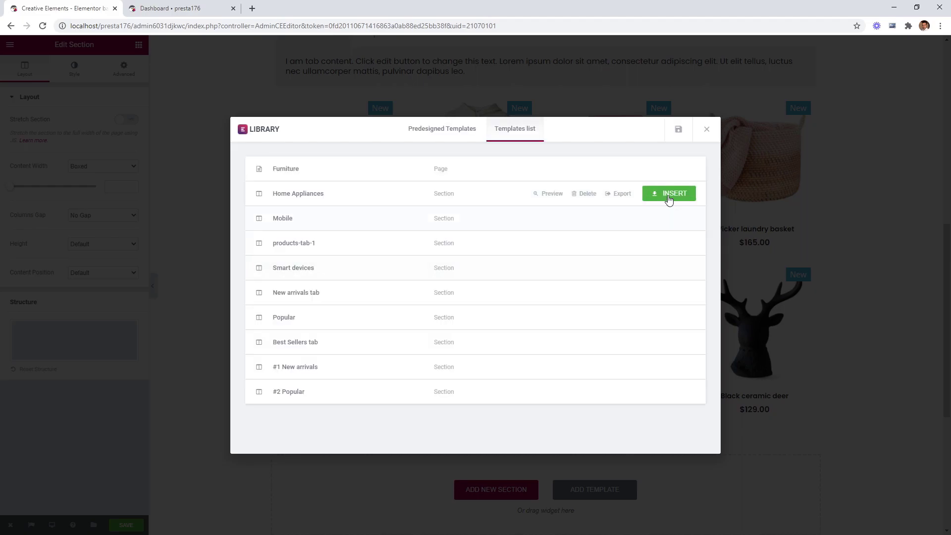
left_click(706, 129)
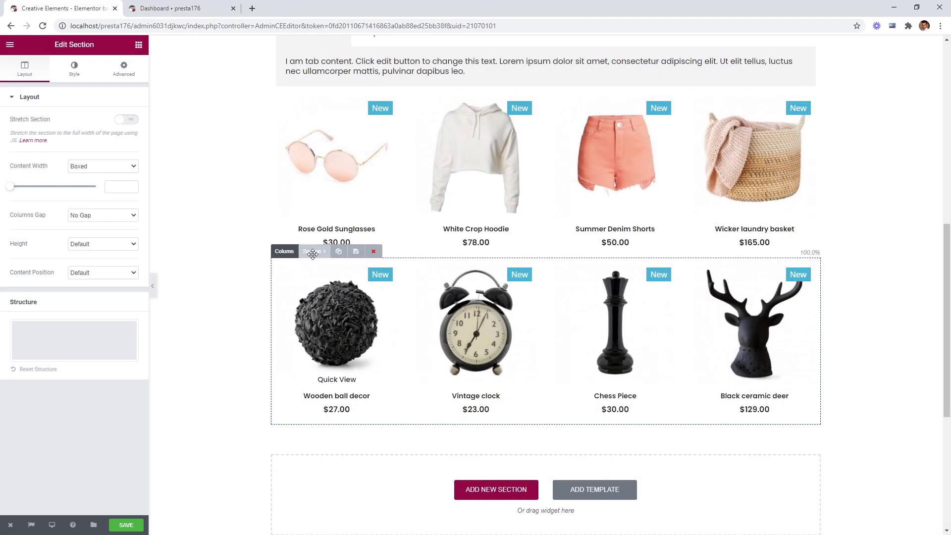
Duplicate the grid again and set the copy's sort direction to descending
left_click(337, 253)
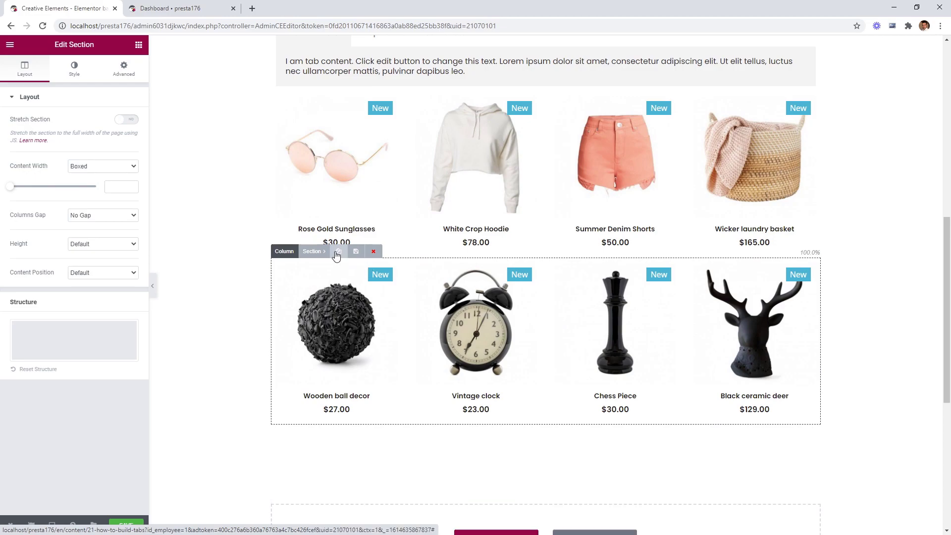
scroll(341, 263, "down", 5)
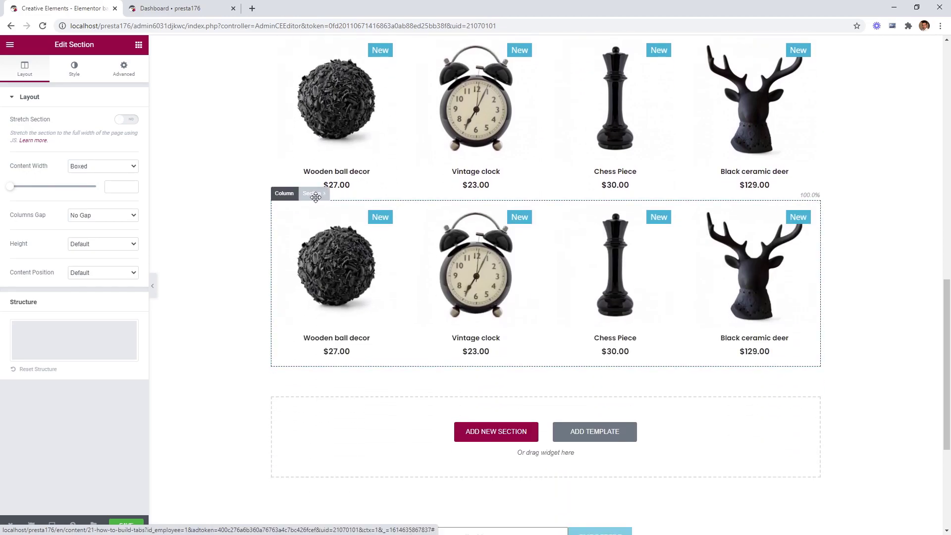
mouse_move(315, 197)
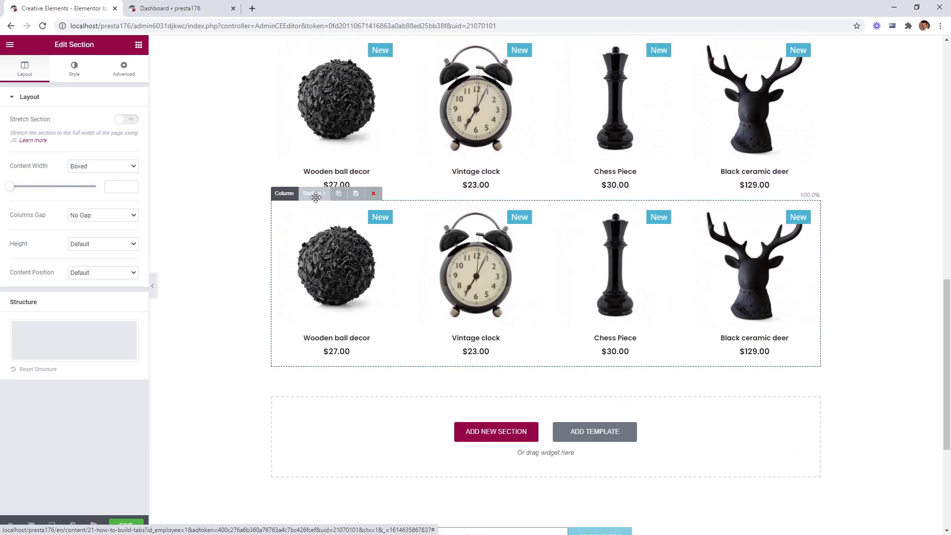
left_click(326, 242)
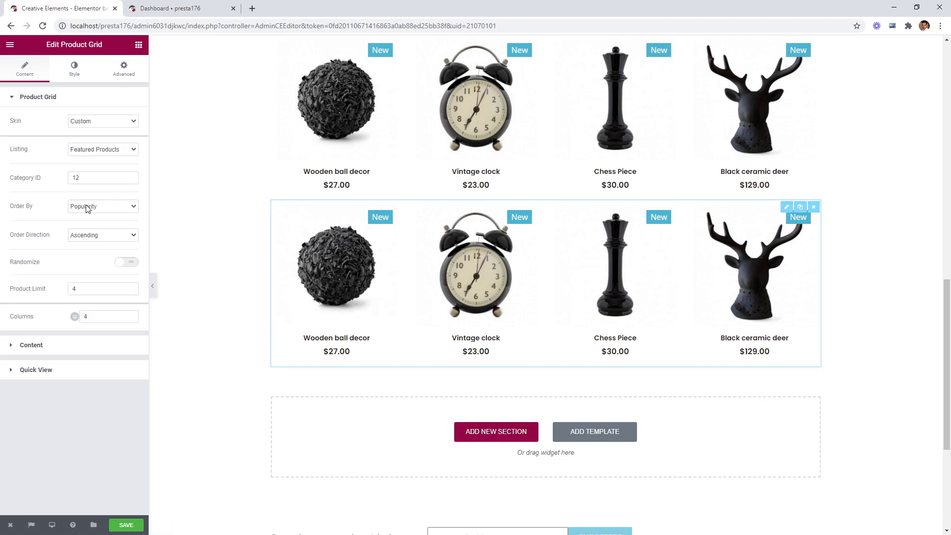
left_click(83, 235)
left_click(85, 253)
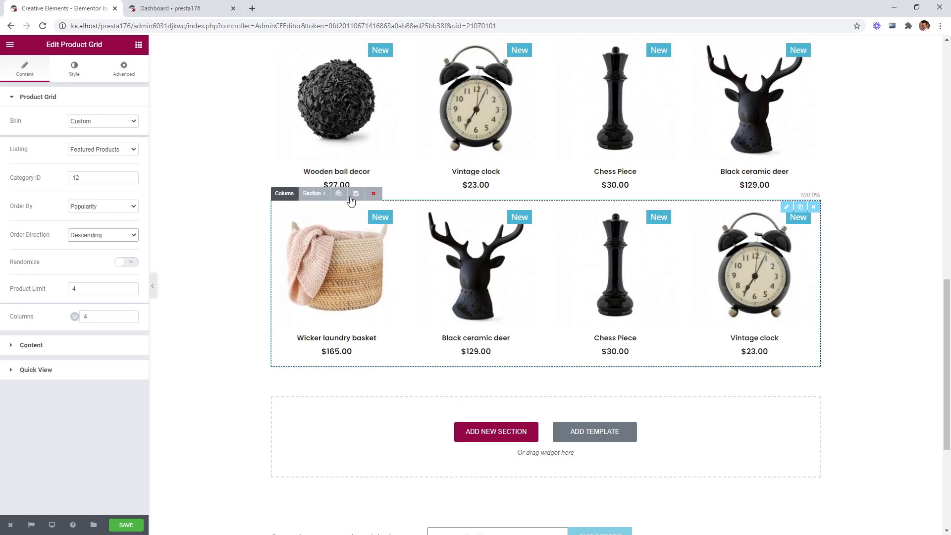
Save the section as template '#3 Best Sellers' and bring up the PrestaShop Dashboard
left_click(352, 197)
left_click(359, 267)
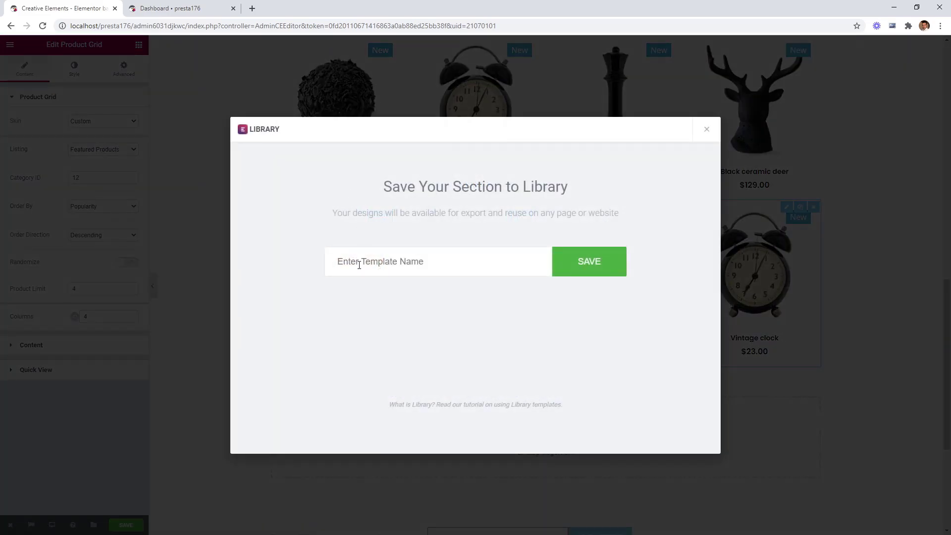
type("#3 Best Sellers")
left_click(604, 263)
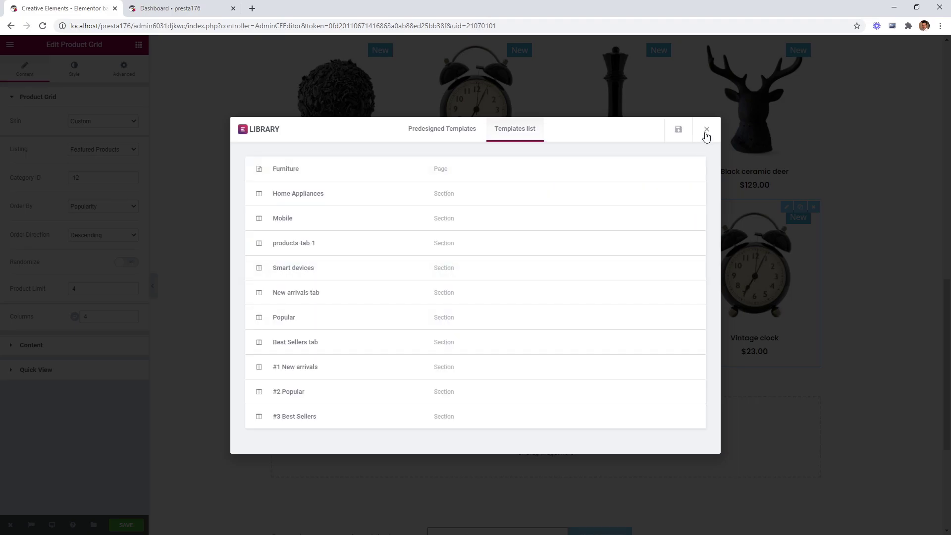
left_click(706, 131)
left_click(192, 10)
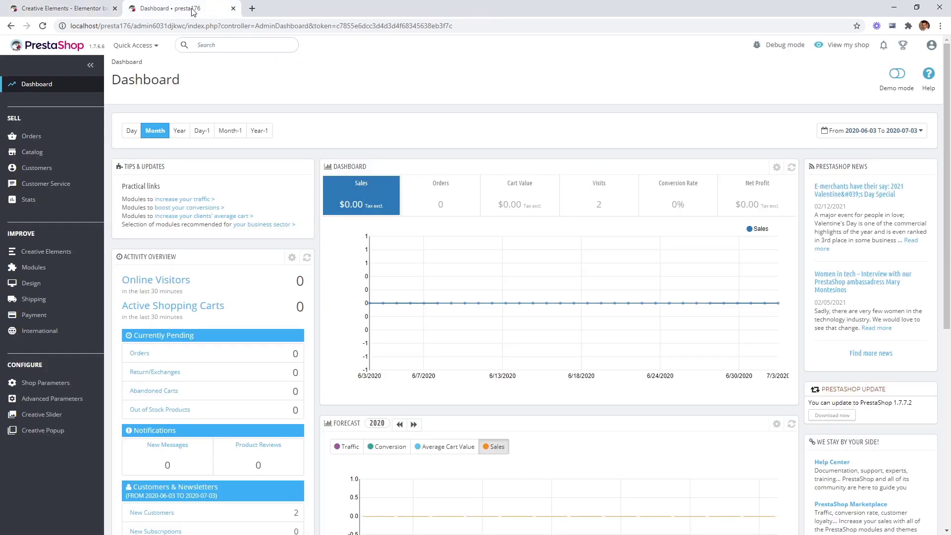
In Saved Templates, select and copy the '#1 New arrivals' shortcode
mouse_move(44, 252)
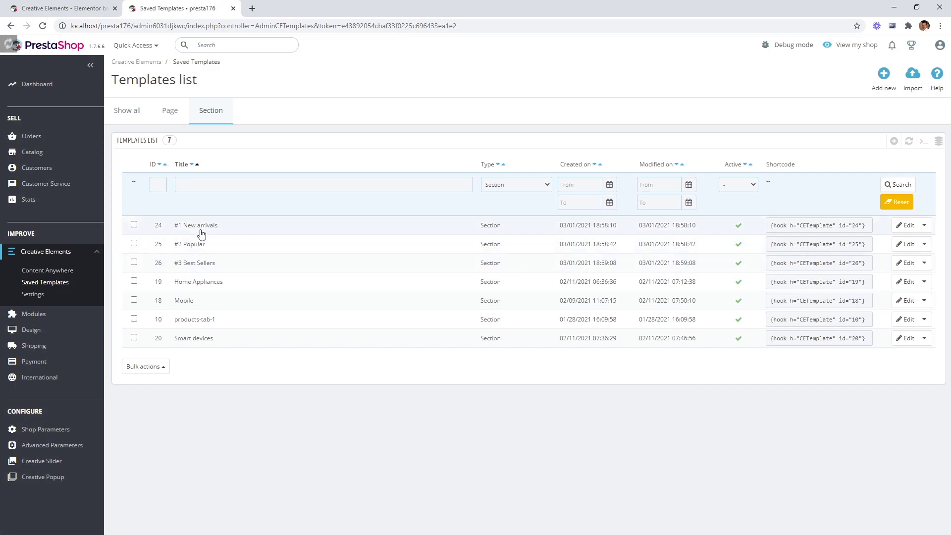
left_click(841, 226)
key("ctrl+c")
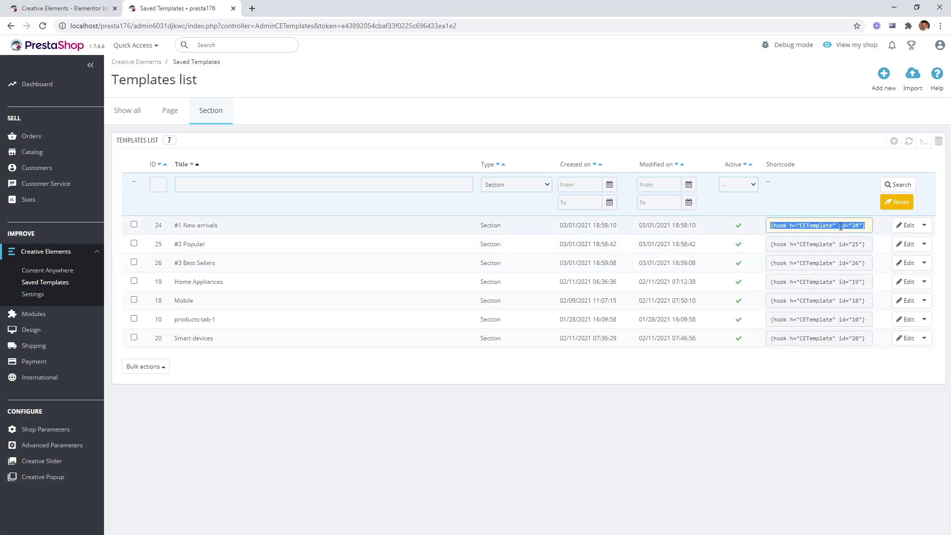
right_click(841, 226)
Back in the editor, delete all three product-grid sections below the tabs, confirming each deletion
left_click(92, 15)
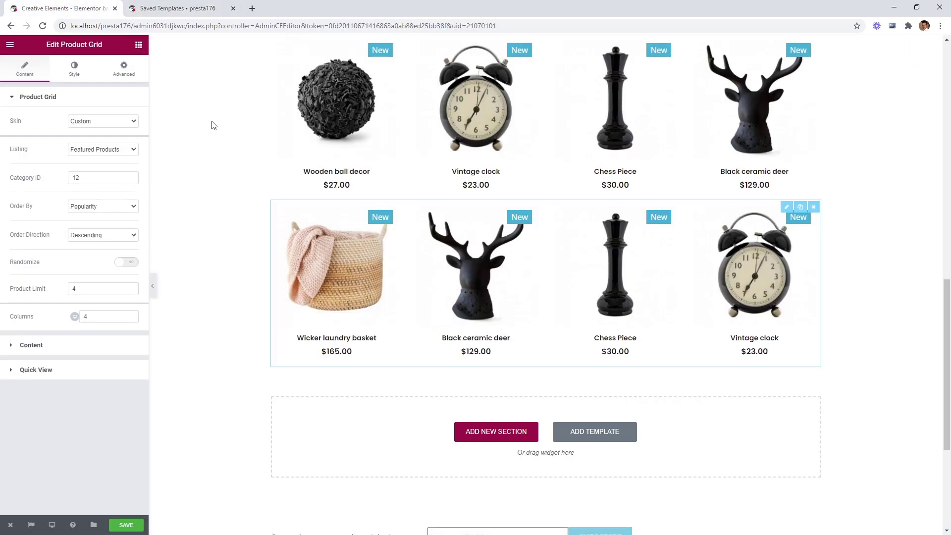
left_click(373, 196)
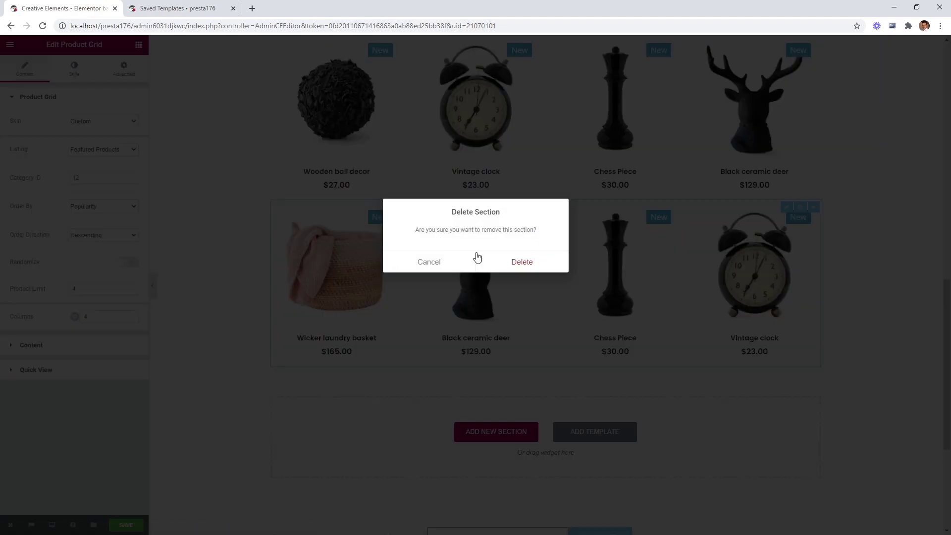
left_click(504, 261)
scroll(415, 257, "up", 4)
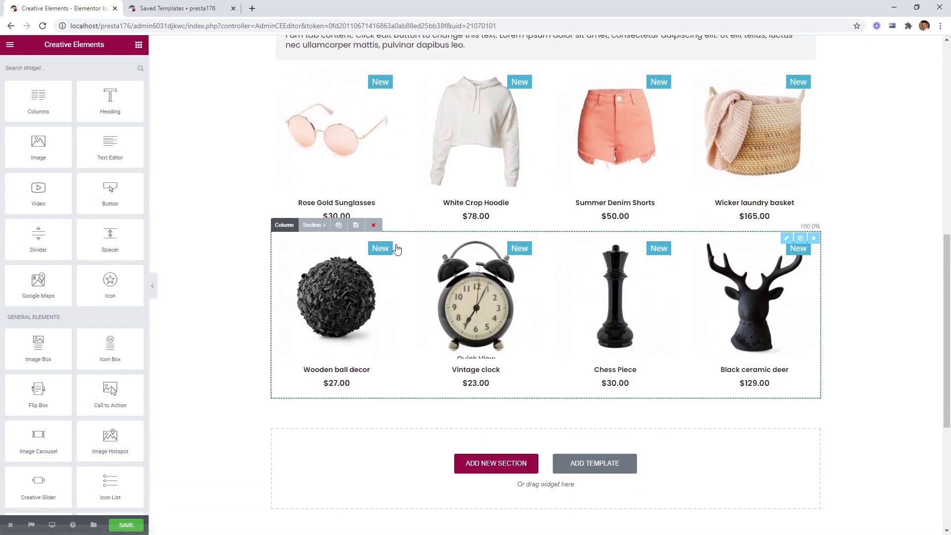
left_click(373, 225)
left_click(495, 262)
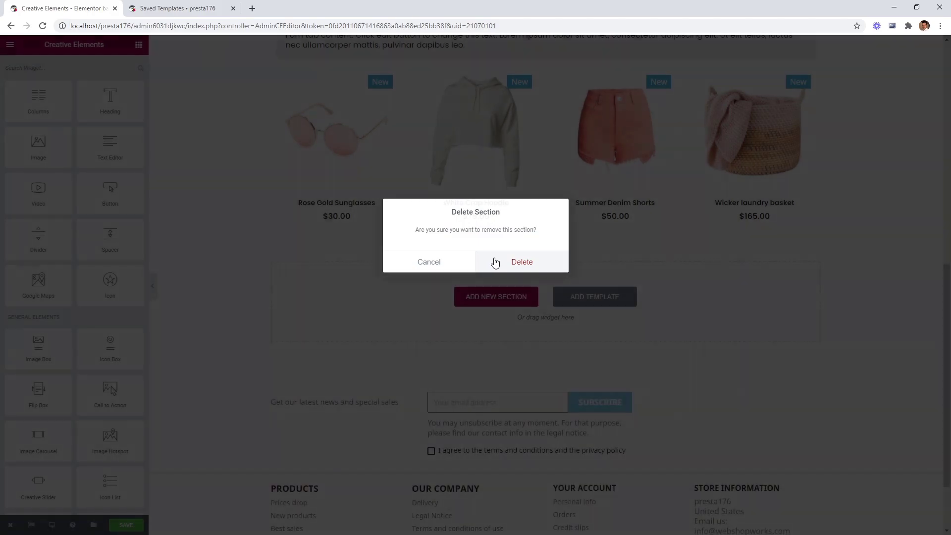
scroll(377, 267, "up", 4)
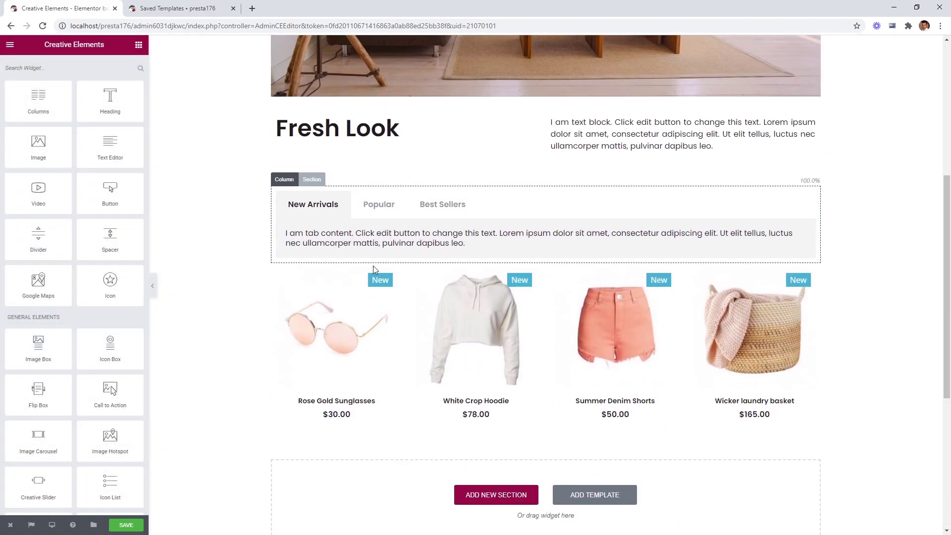
left_click(374, 260)
left_click(499, 270)
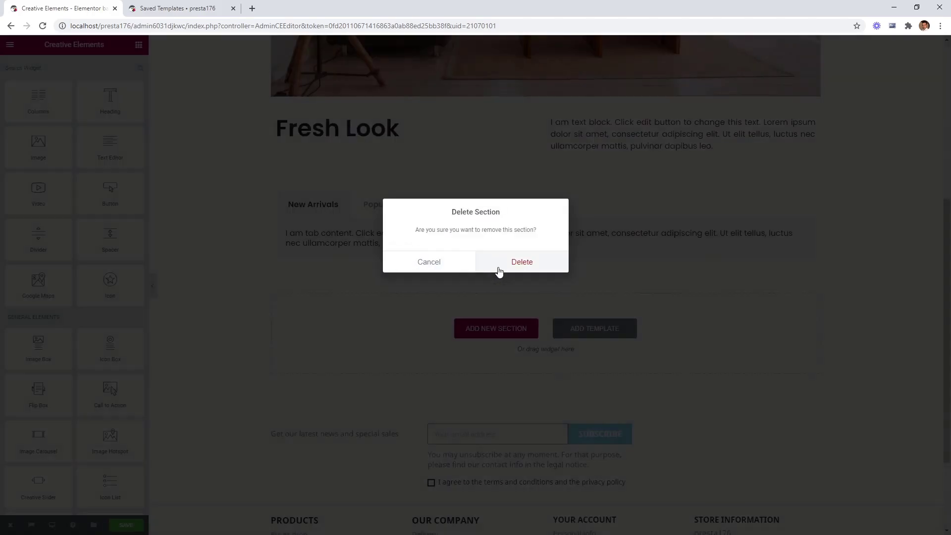
Replace the New Arrivals tab content with the template 24 shortcode
left_click(315, 226)
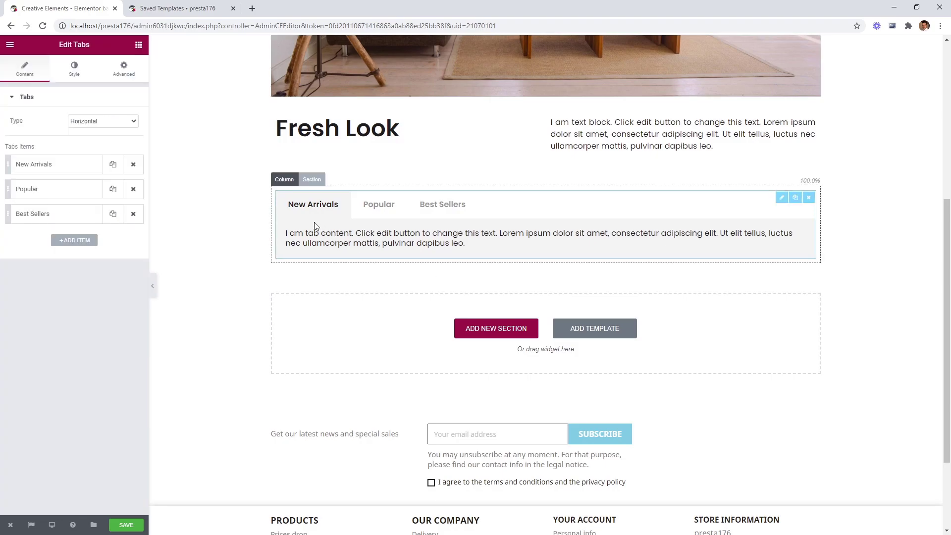
left_click(75, 171)
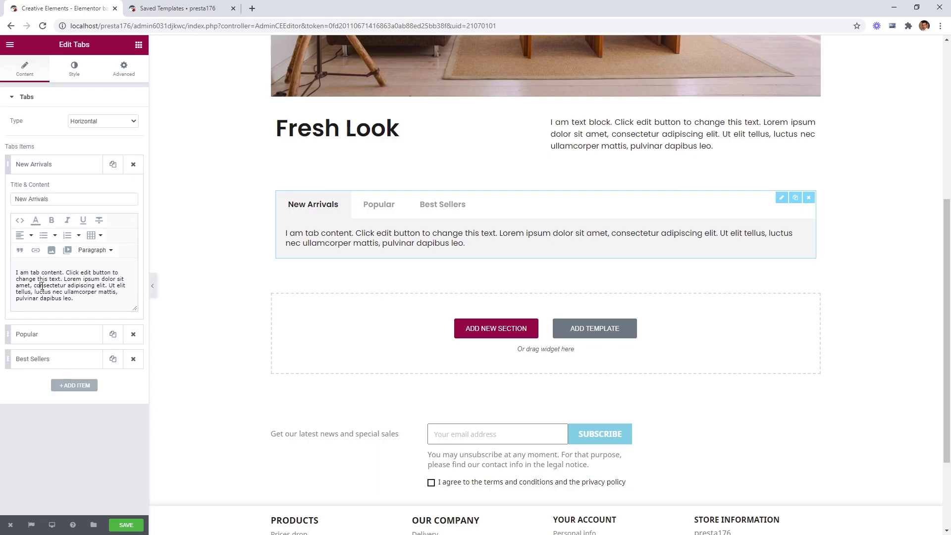
key("ctrl+a")
key("ctrl+v")
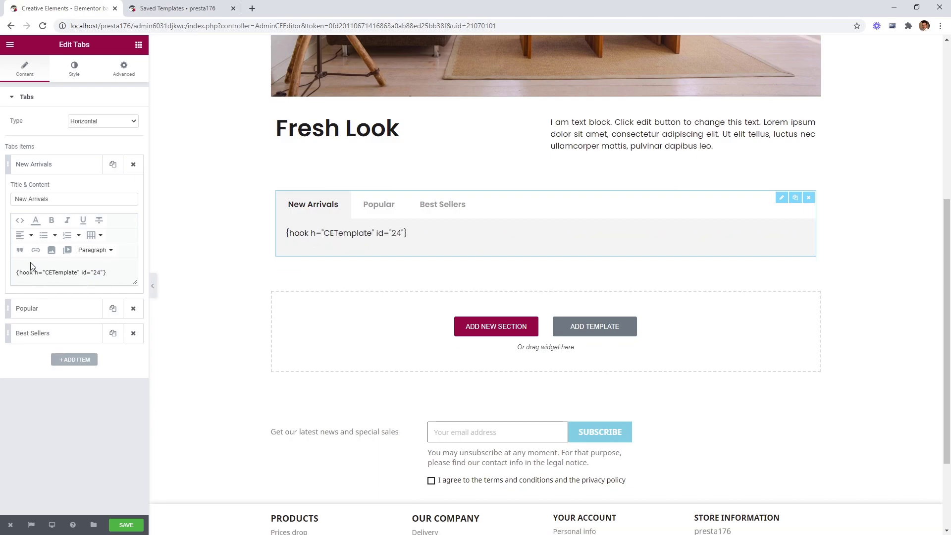
Paste the shortcode into the Popular and Best Sellers tabs, using template ids 25 and 26
left_click(40, 308)
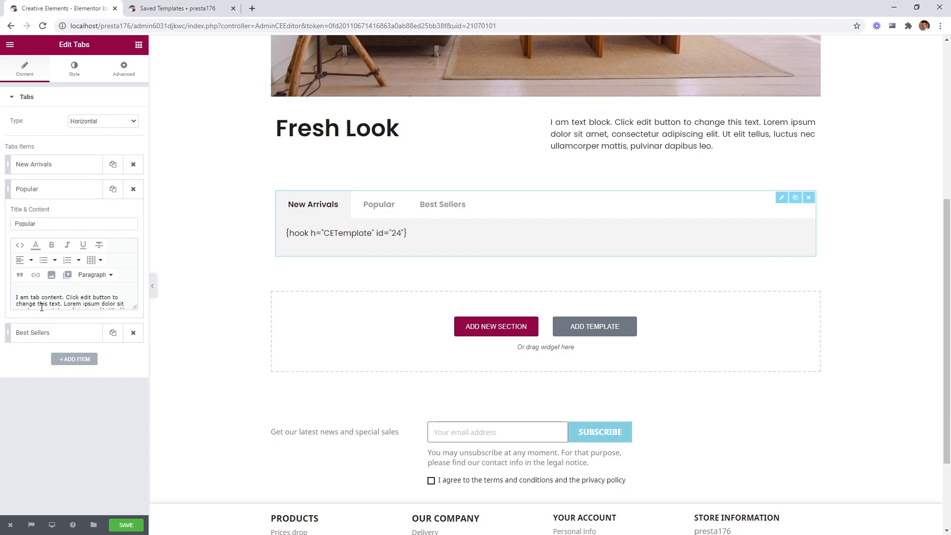
key("ctrl+a")
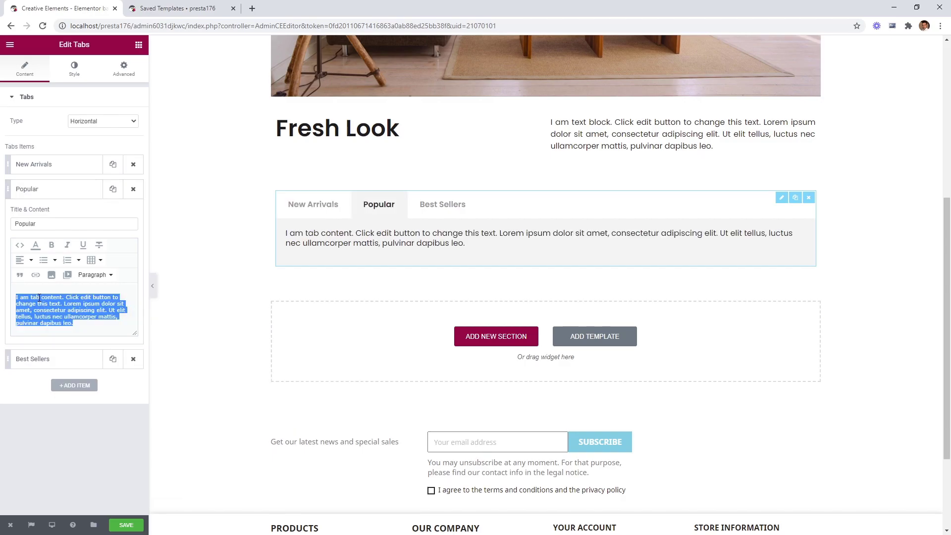
key("ctrl+v")
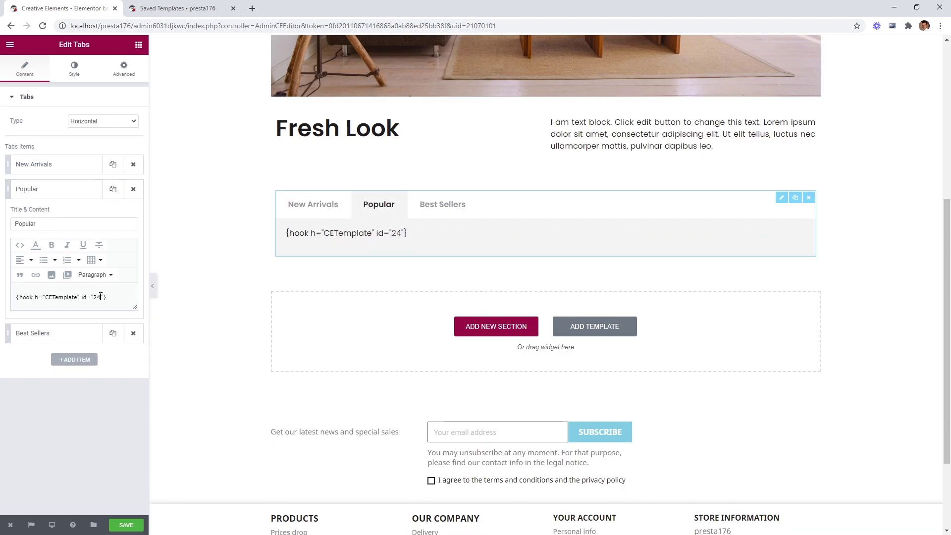
left_click_drag(100, 296, 99, 296)
left_click(82, 333)
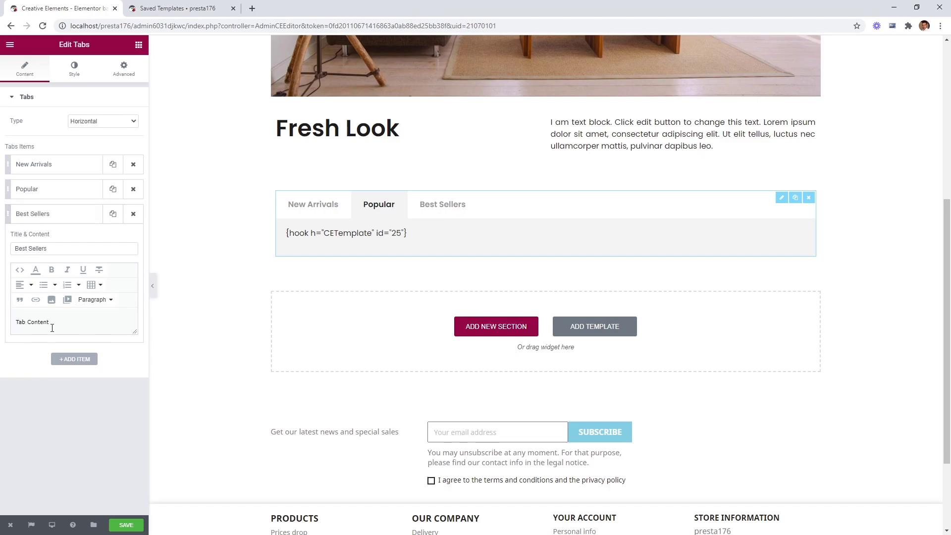
triple_click(52, 328)
key("ctrl+v")
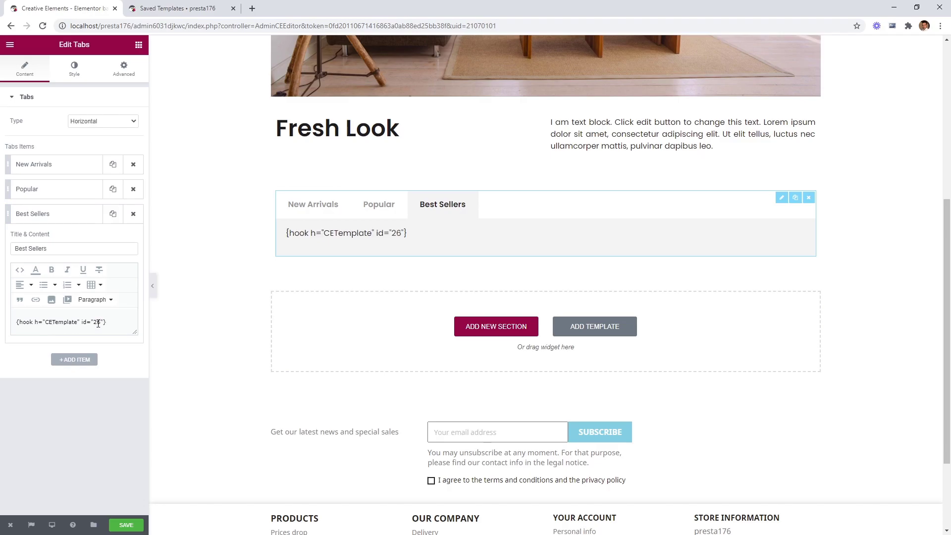
Preview the Popular and Best Sellers grids, return to New Arrivals, and save the page
left_click(319, 130)
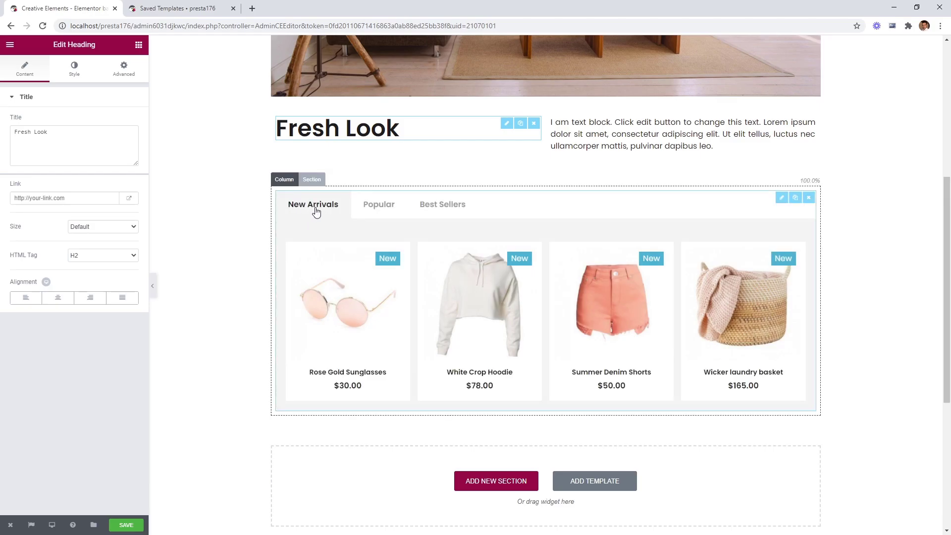
left_click(374, 206)
left_click(435, 205)
left_click(323, 205)
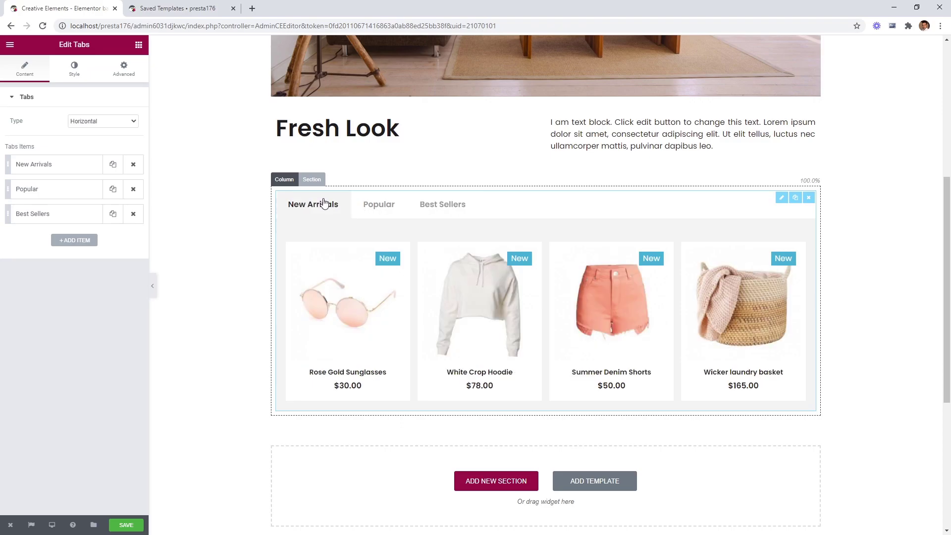
left_click(113, 520)
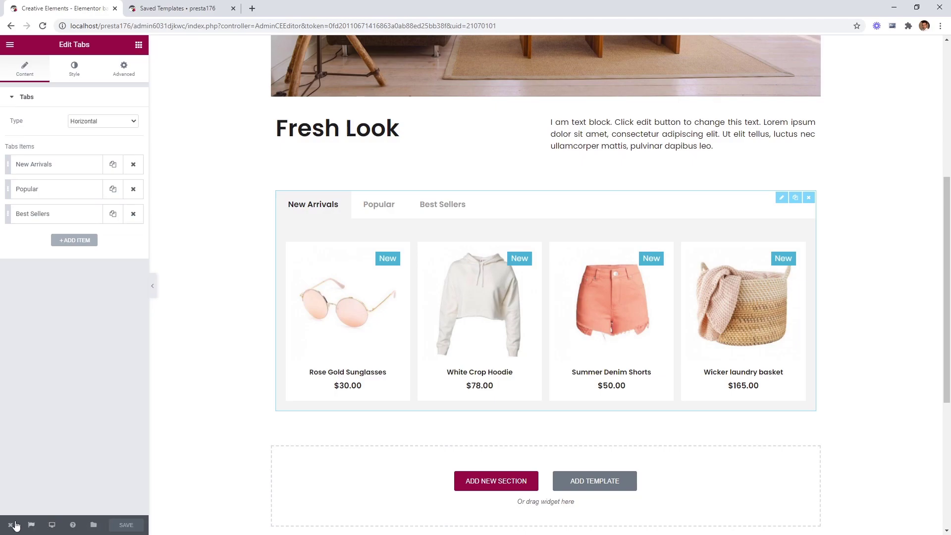
View the live How to build tabs page and scroll down to the tabs
mouse_move(12, 524)
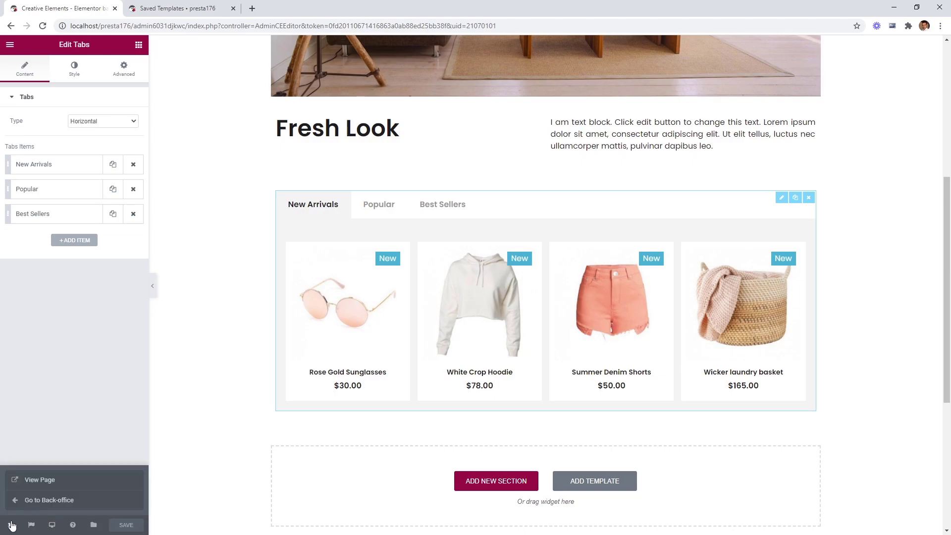
left_click(18, 486)
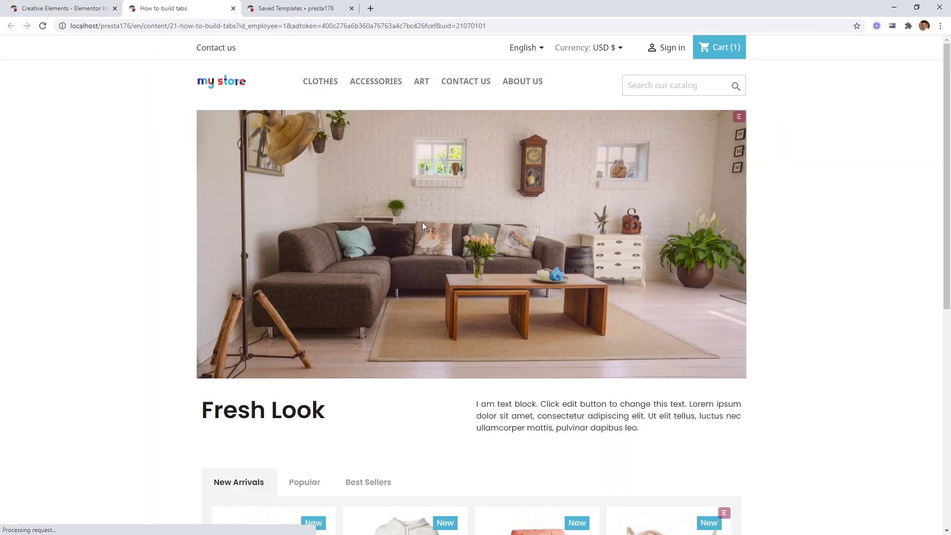
scroll(422, 226, "down", 6)
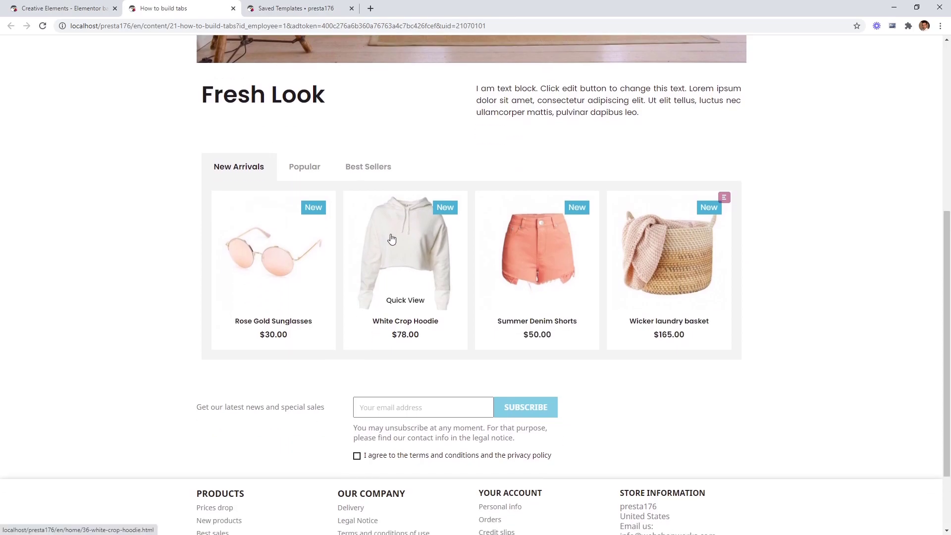
scroll(391, 240, "down", 1)
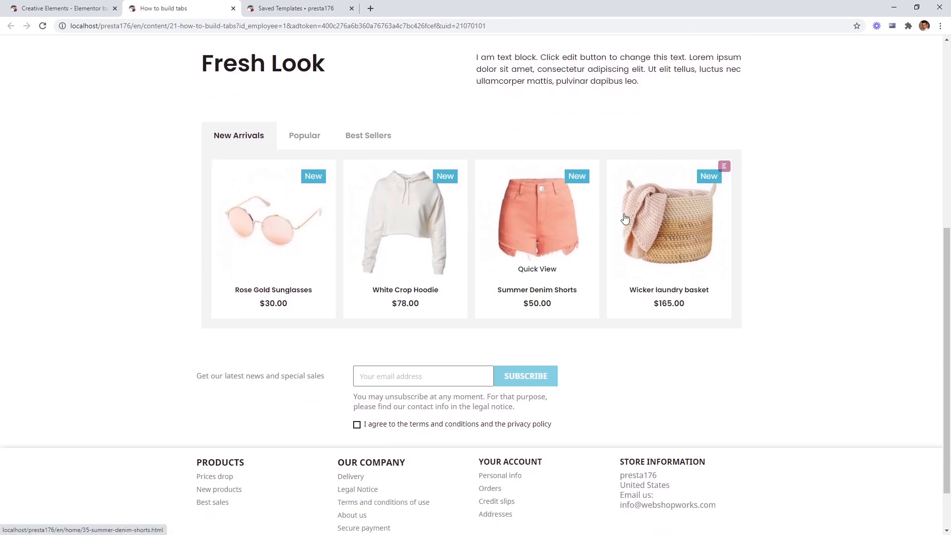
Check that the Popular and Best Sellers tabs each show their own four decor products
left_click(310, 143)
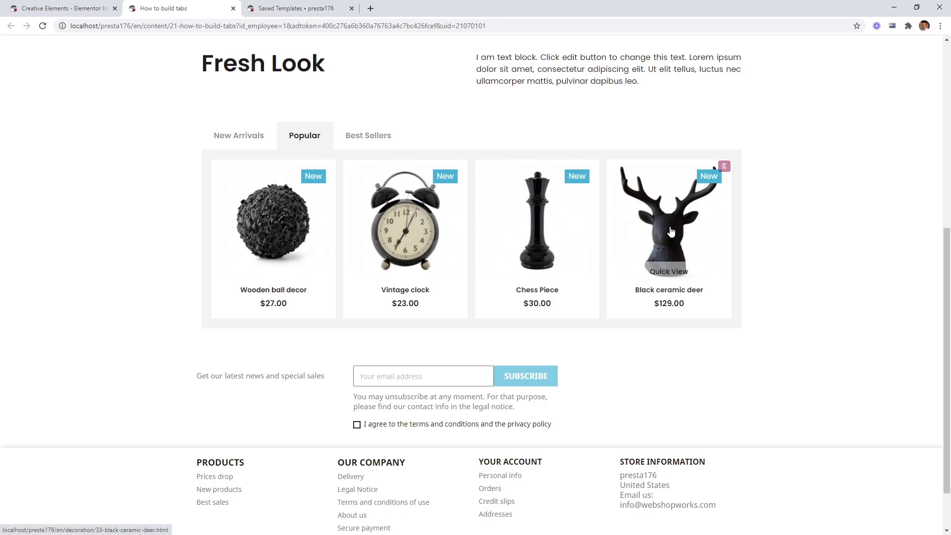
left_click(354, 143)
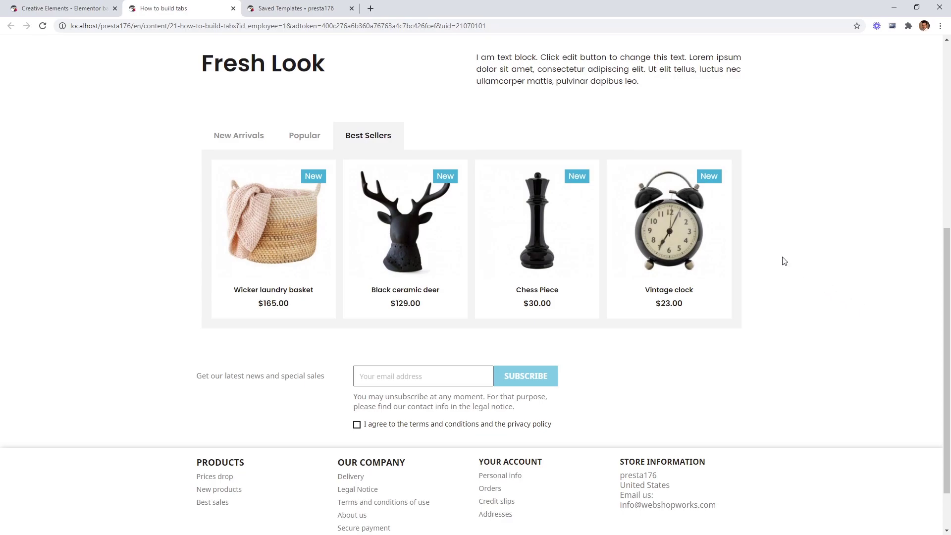
mouse_move(715, 221)
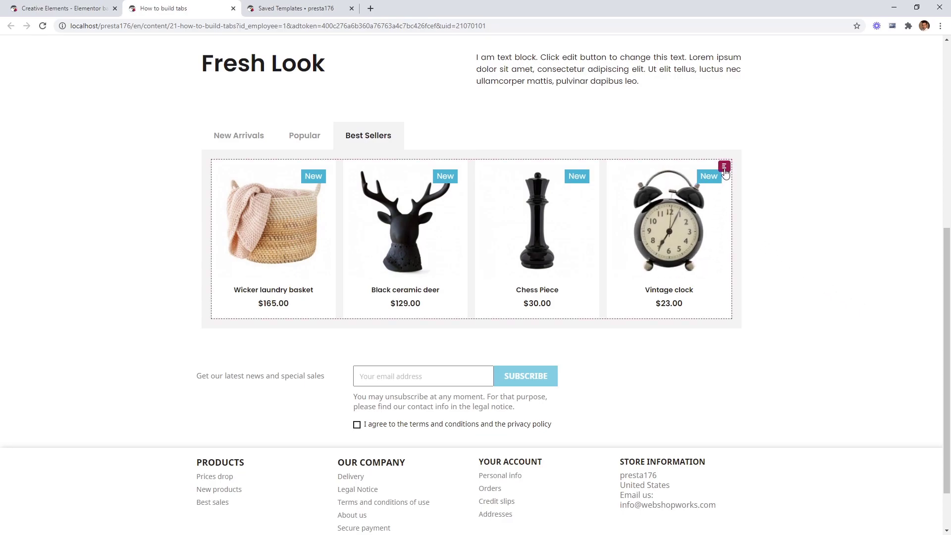